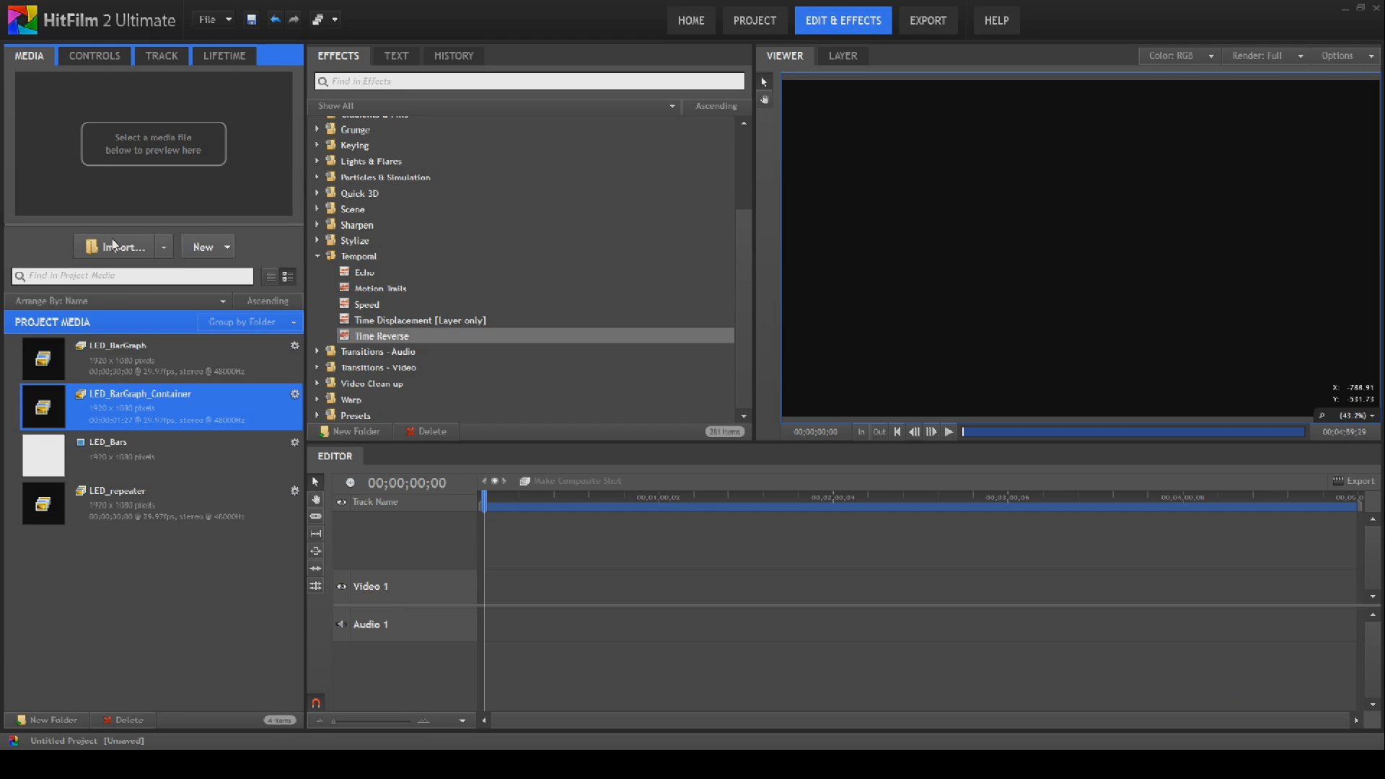
Create a new composite shot named LED_BarGraph_new using the 1080p 29.97 template and a 30-second duration.
{"action": "left_click", "coordinate": [218, 252]}
{"action": "left_click", "coordinate": [252, 288]}
{"action": "type", "text": "L"}
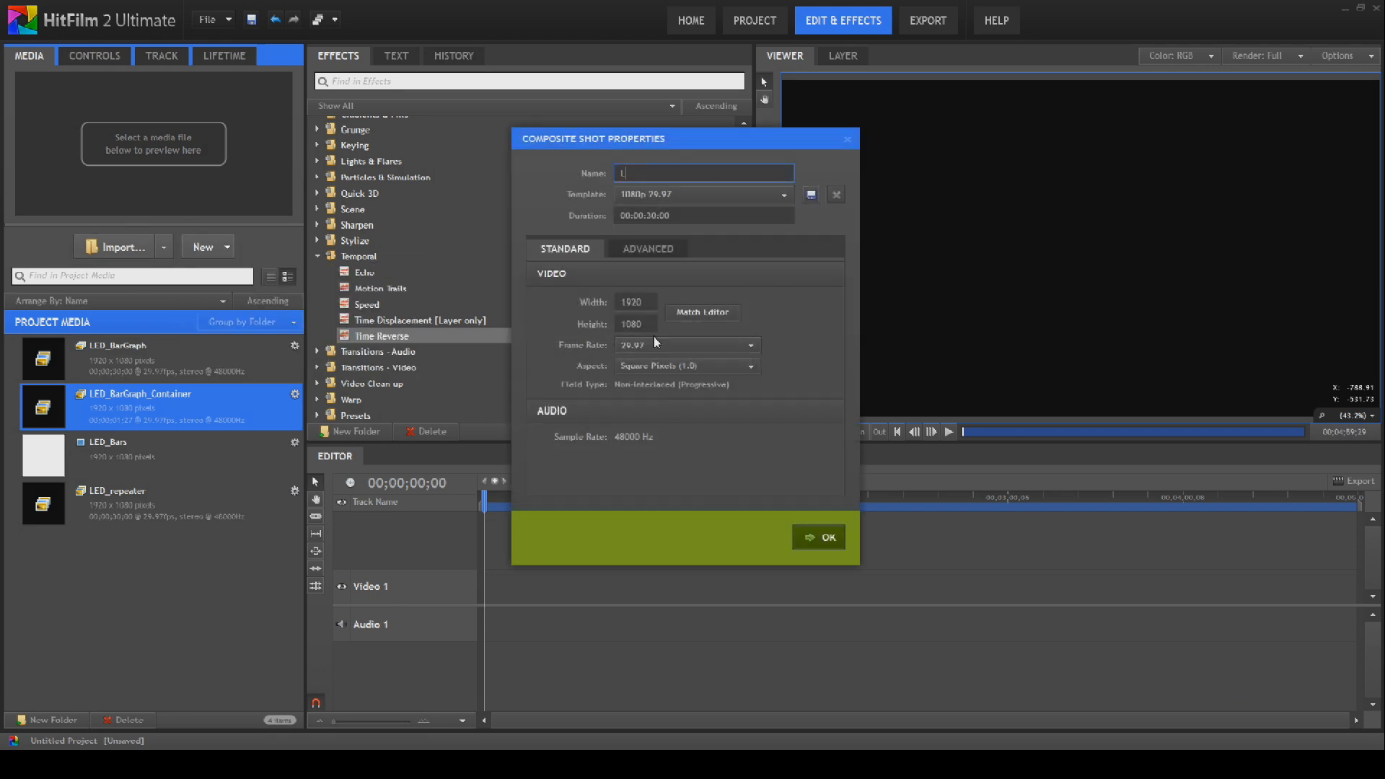
{"action": "type", "text": "ED_BarGraph_new"}
{"action": "left_click", "coordinate": [815, 538]}
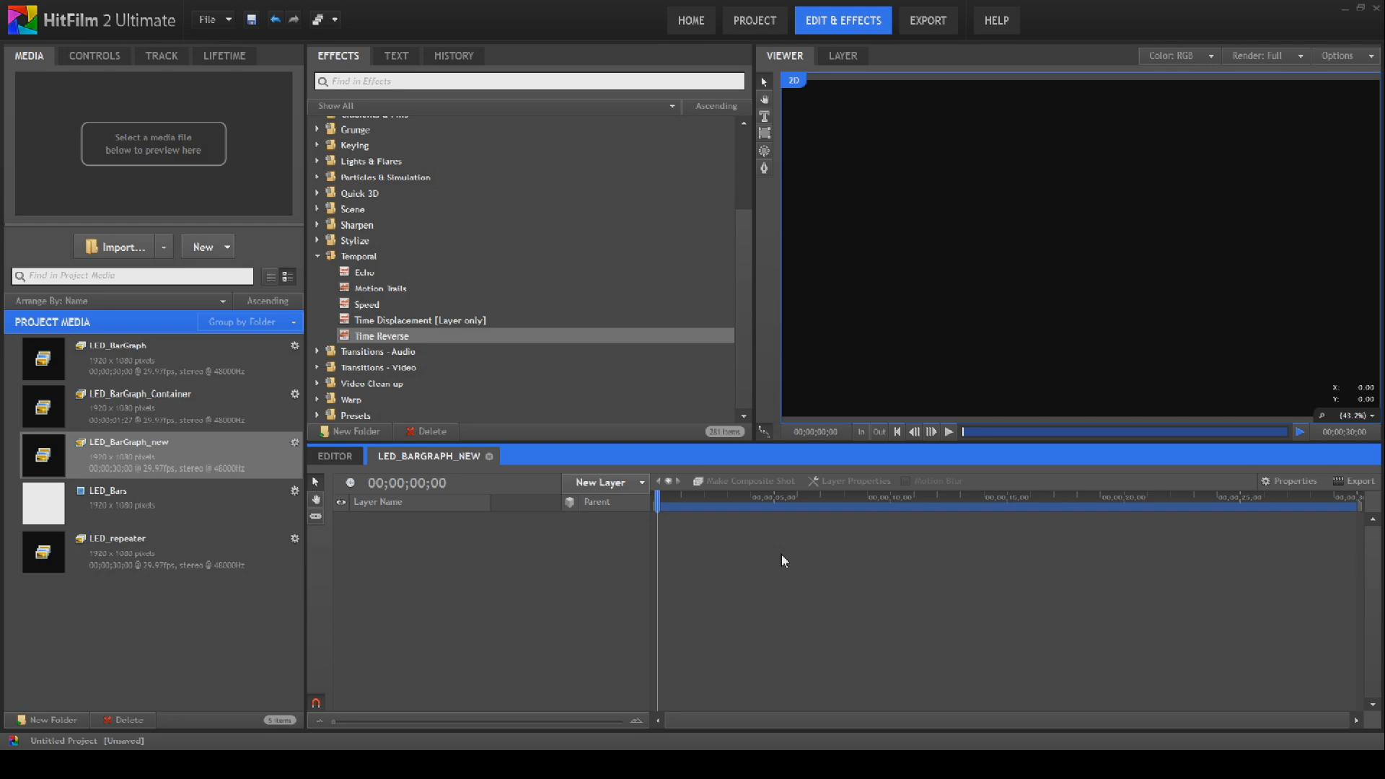
Add a white 1920 x 1080 plane layer named LED_Bars_new to the composite shot.
{"action": "left_click", "coordinate": [639, 483]}
{"action": "left_click", "coordinate": [638, 518]}
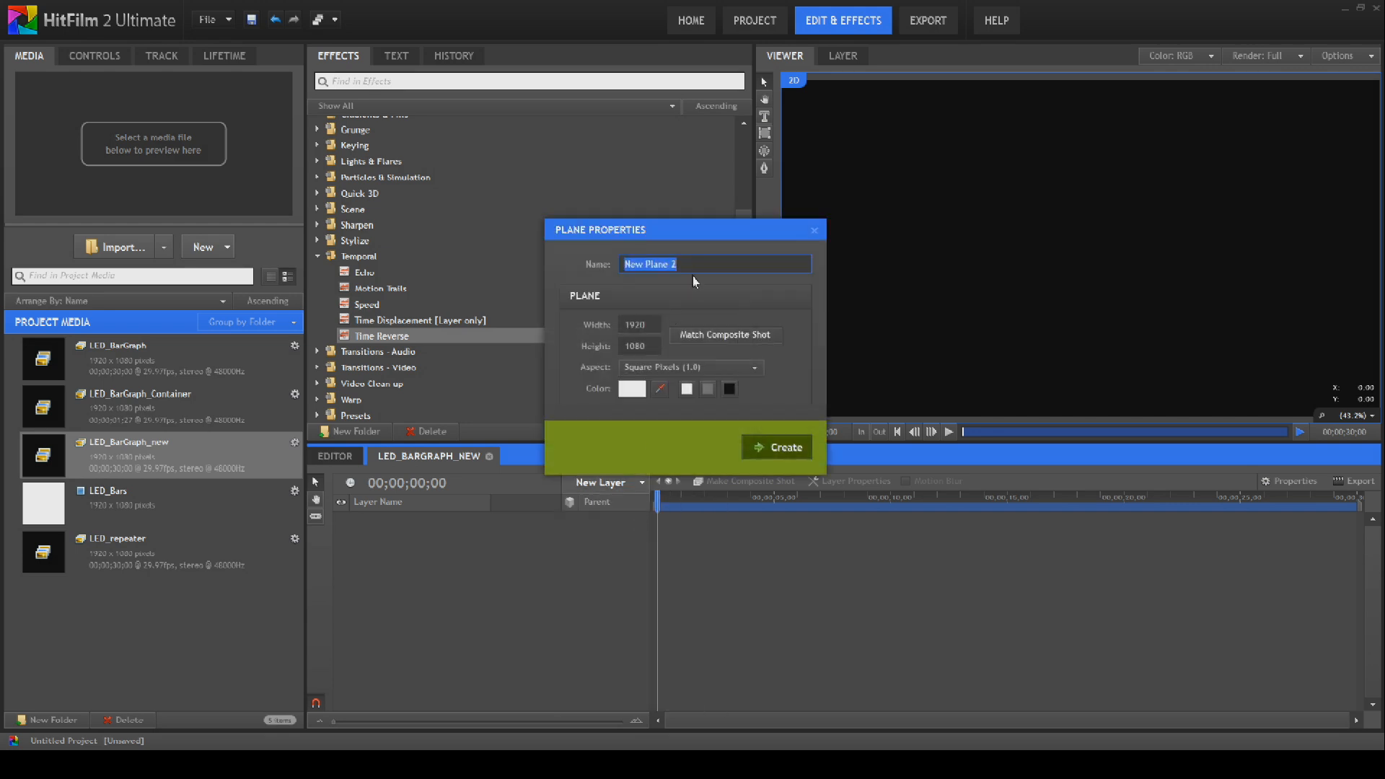
{"action": "type", "text": "LED_Bars_new"}
{"action": "key", "text": "Return"}
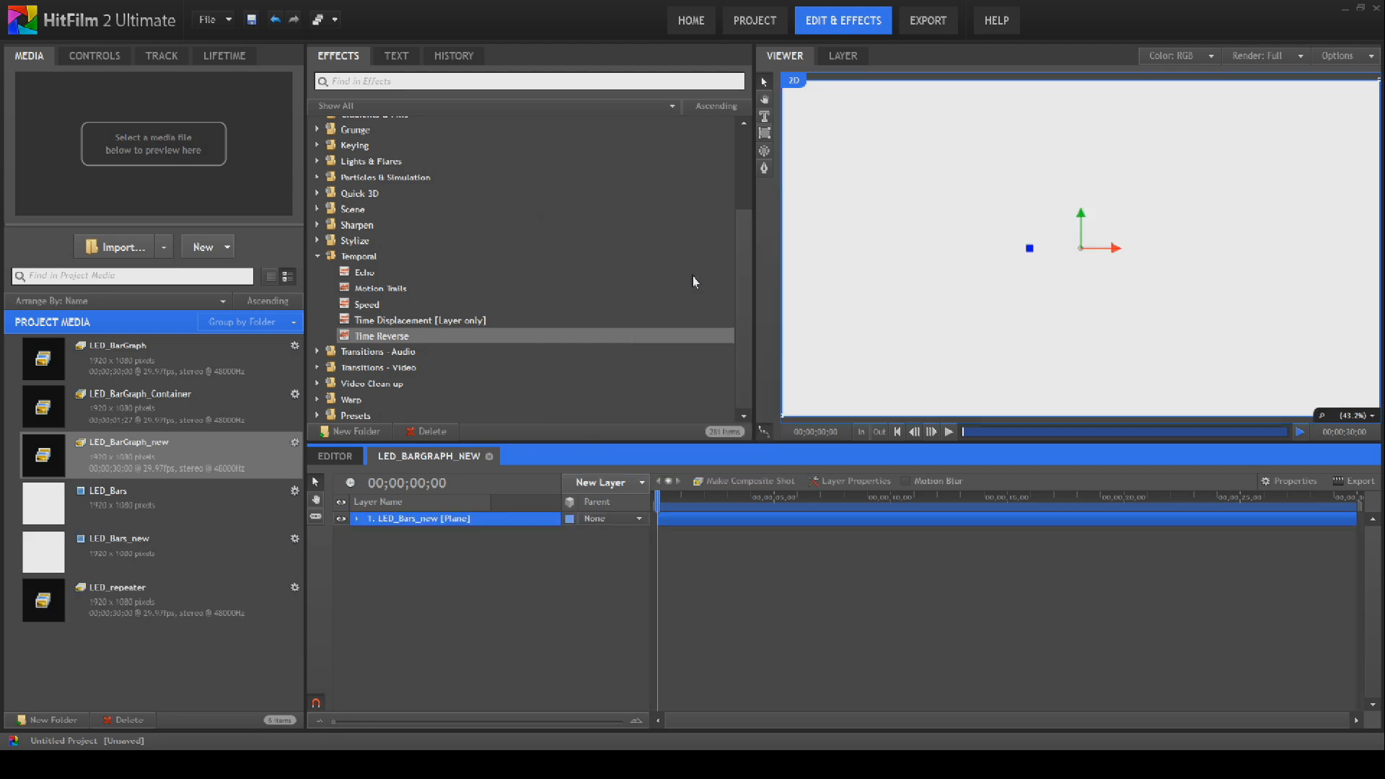
Unlink the LED_Bars_new plane's scale and set only its horizontal scale to 5%.
{"action": "left_click", "coordinate": [357, 519]}
{"action": "left_click", "coordinate": [368, 563]}
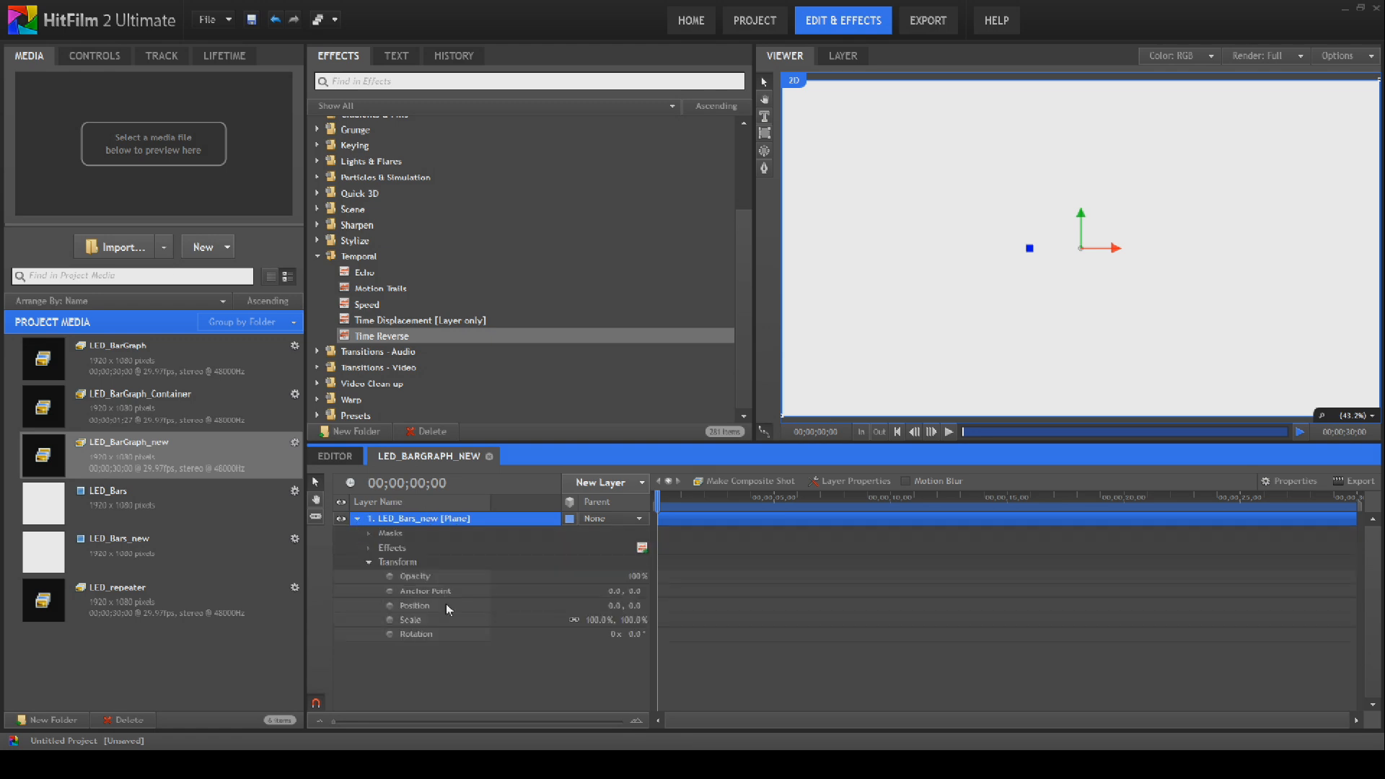
{"action": "left_click", "coordinate": [592, 620]}
{"action": "left_click", "coordinate": [596, 619]}
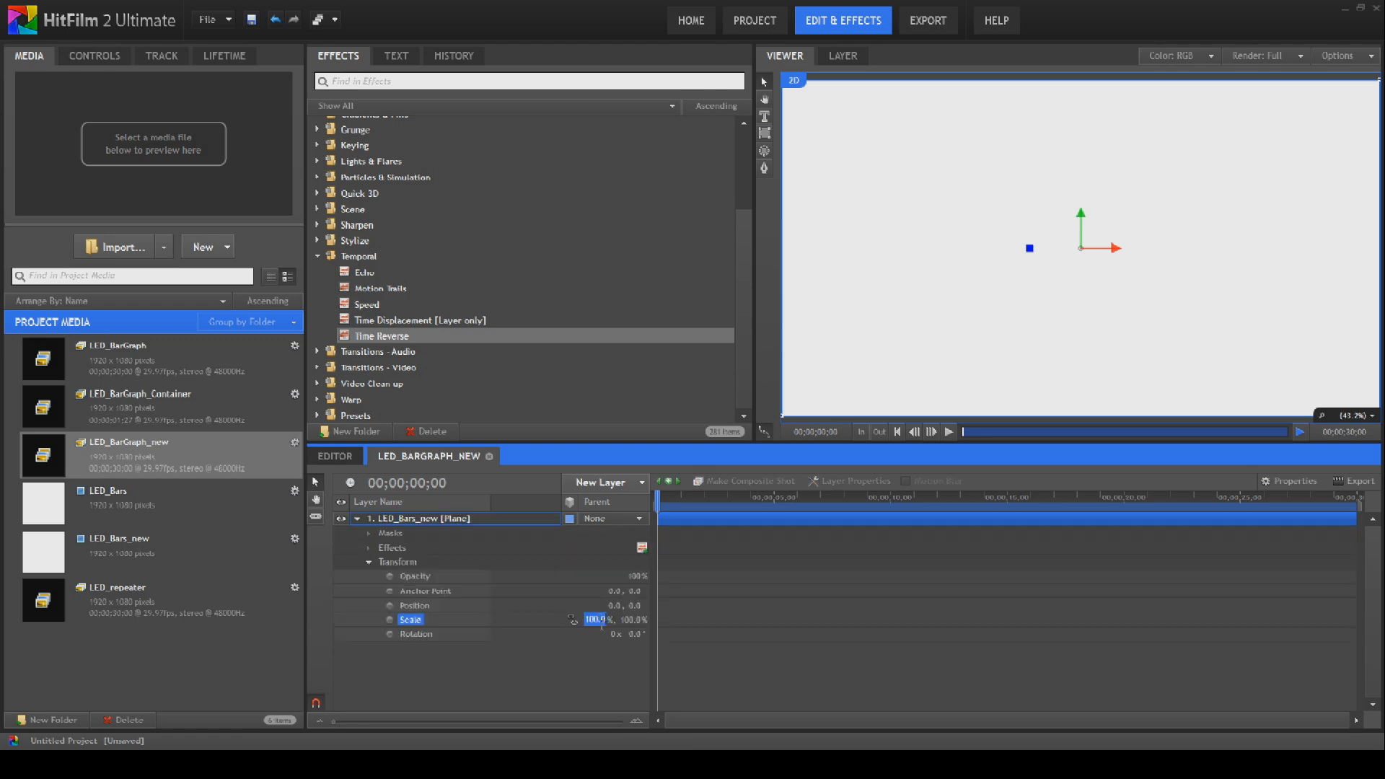
{"action": "type", "text": "5"}
{"action": "key", "text": "Return"}
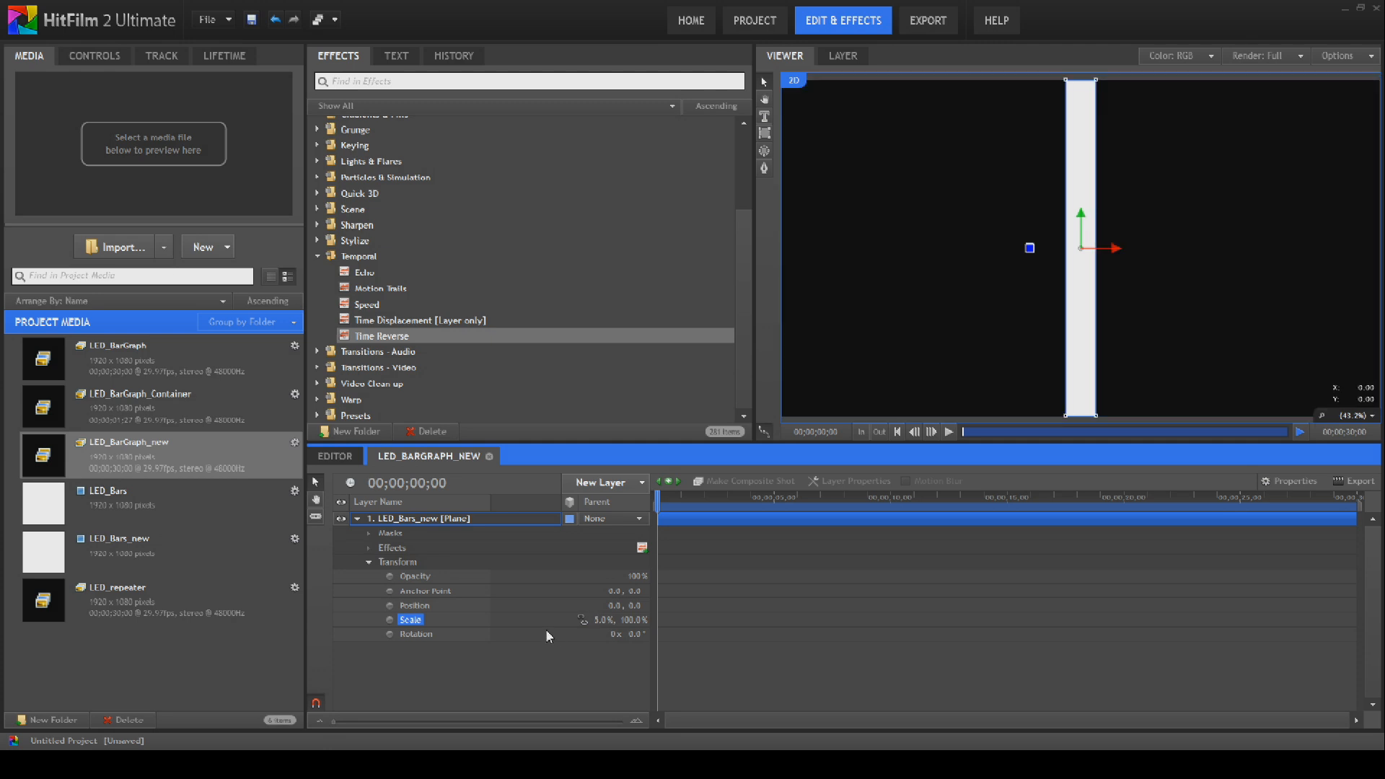
{"action": "left_click", "coordinate": [368, 562]}
Apply the Grid effect from the Generate category to the LED_Bars_new plane.
{"action": "left_click", "coordinate": [327, 259]}
{"action": "left_click", "coordinate": [318, 257]}
{"action": "scroll", "coordinate": [324, 246], "scroll_direction": "up", "scroll_amount": 1}
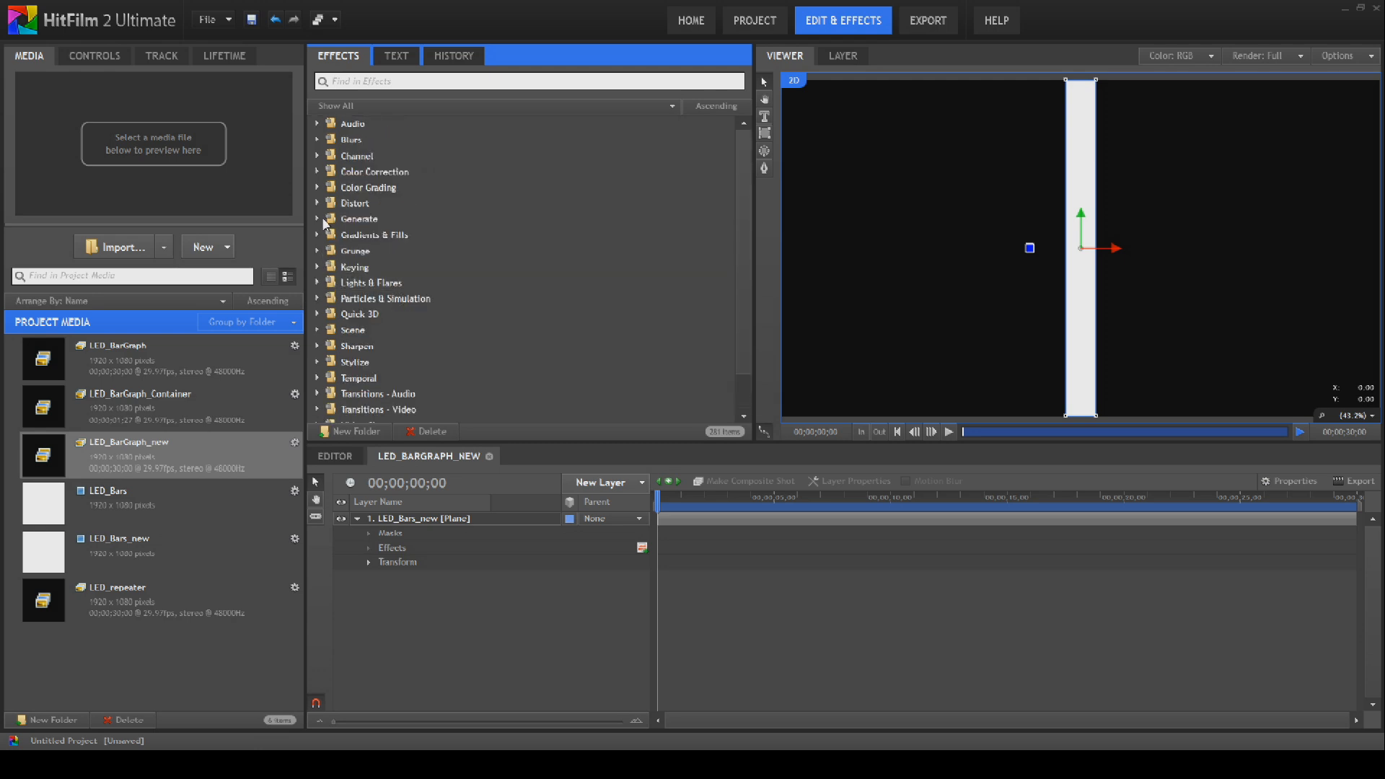
{"action": "left_click", "coordinate": [318, 218]}
{"action": "left_click_drag", "start_coordinate": [361, 315], "coordinate": [428, 517]}
Set the Grid effect's Point 1 position to 0, 0.
{"action": "left_click", "coordinate": [383, 562]}
{"action": "left_click", "coordinate": [397, 576]}
{"action": "left_click", "coordinate": [603, 590]}
{"action": "type", "text": "0"}
{"action": "key", "text": "Return"}
{"action": "left_click", "coordinate": [628, 591]}
{"action": "type", "text": "0"}
{"action": "key", "text": "Return"}
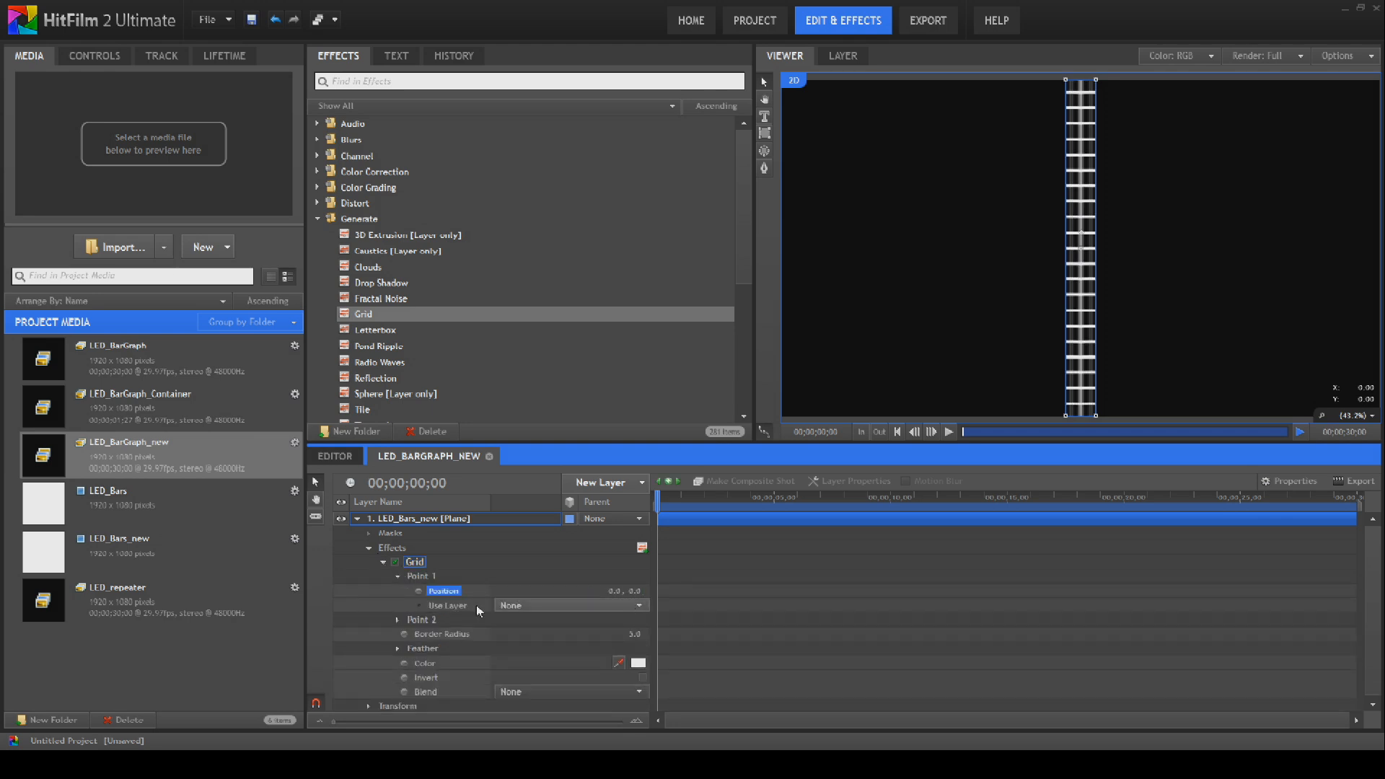
Set the Grid effect's Point 2 position to 600, 19 so the plane is split into thin horizontal bars.
{"action": "left_click", "coordinate": [399, 622]}
{"action": "left_click", "coordinate": [604, 634]}
{"action": "type", "text": "00.0"}
{"action": "key", "text": "Return"}
{"action": "left_click", "coordinate": [631, 634]}
{"action": "type", "text": "19"}
{"action": "key", "text": "Return"}
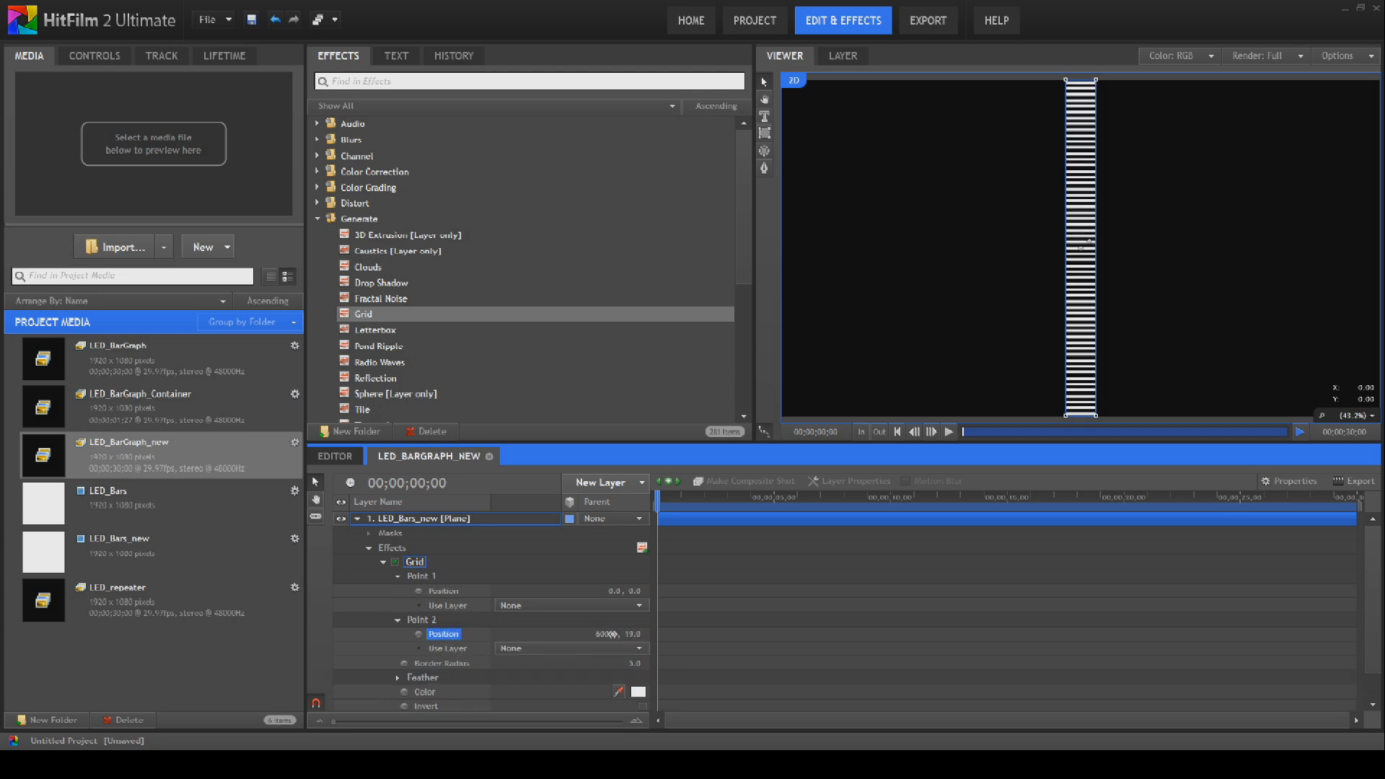
{"action": "left_click", "coordinate": [397, 621]}
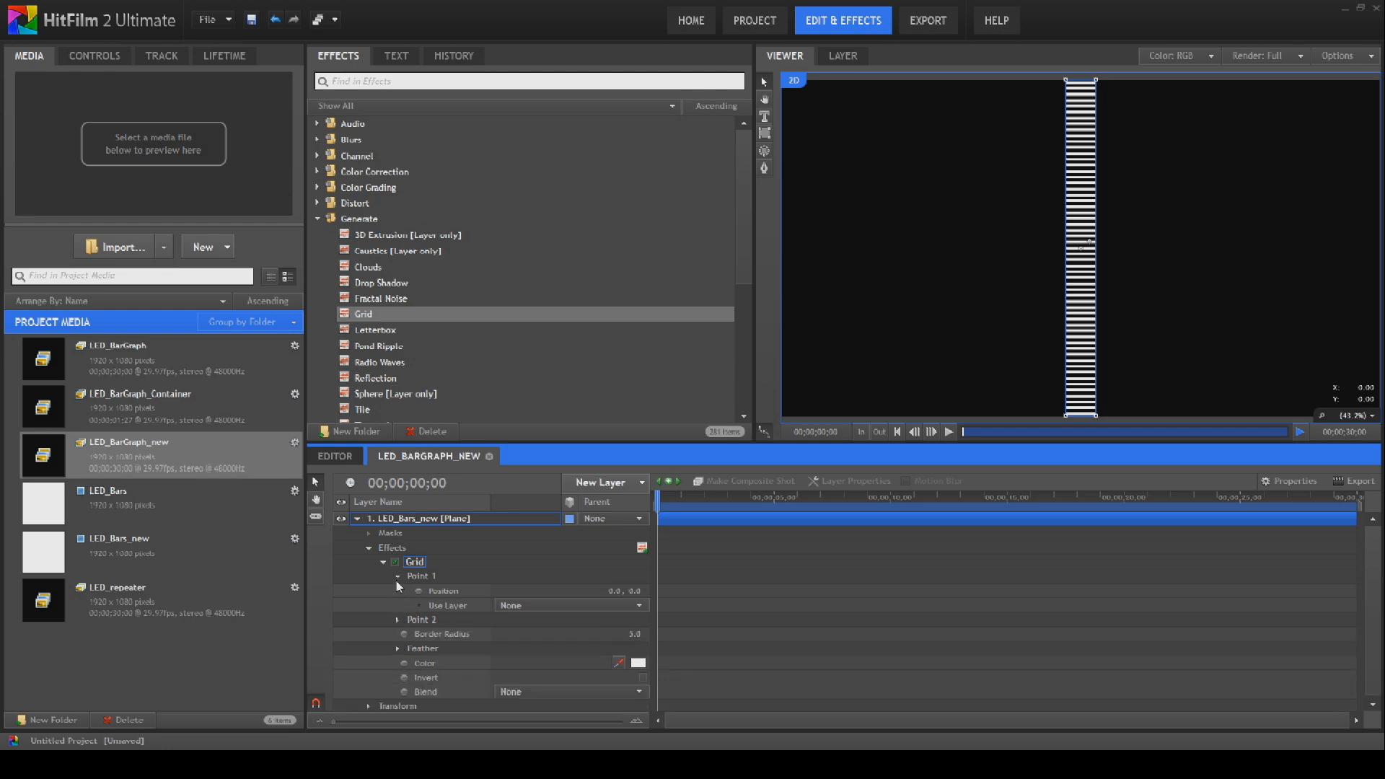
{"action": "left_click", "coordinate": [396, 578]}
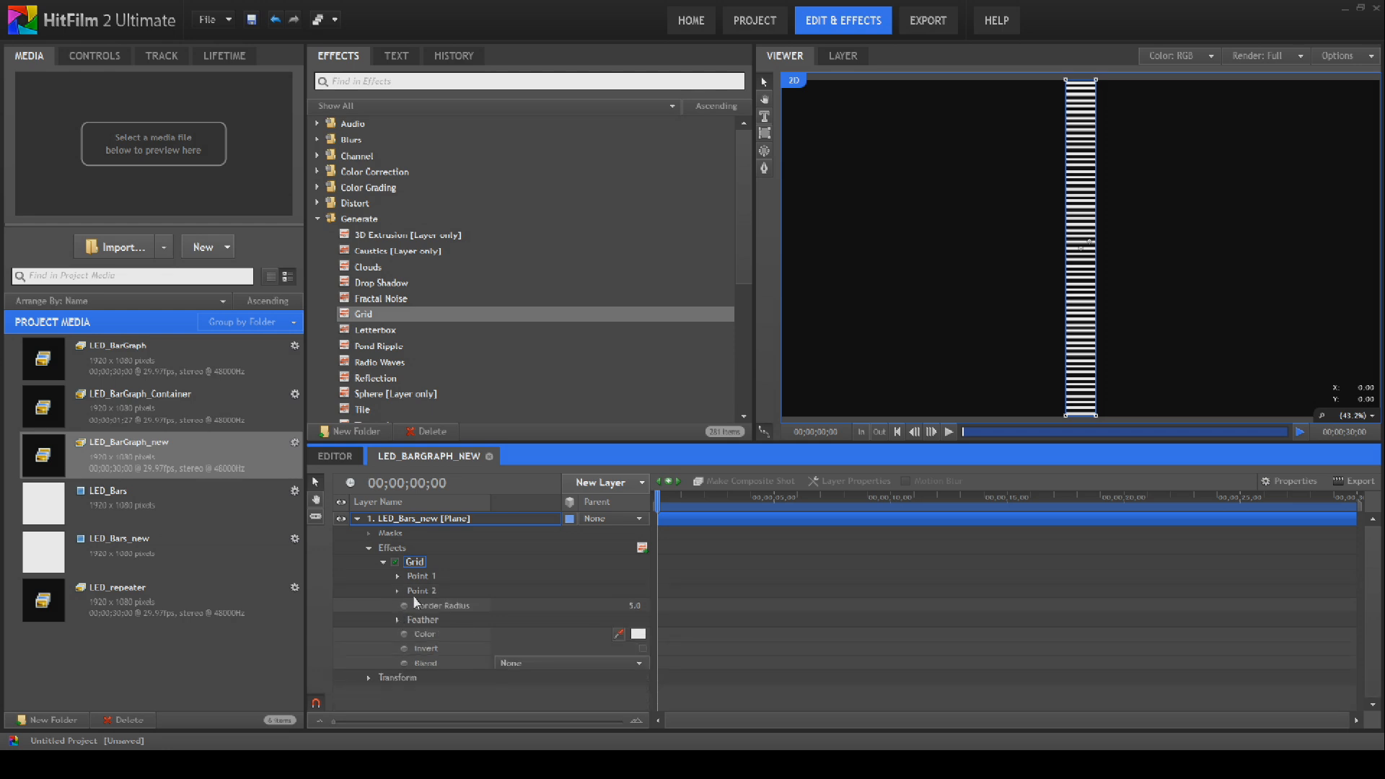
Change the grid color to the basic dark red (170, 0, 0) and collapse the plane's properties.
{"action": "left_click", "coordinate": [638, 634]}
{"action": "left_click", "coordinate": [550, 278]}
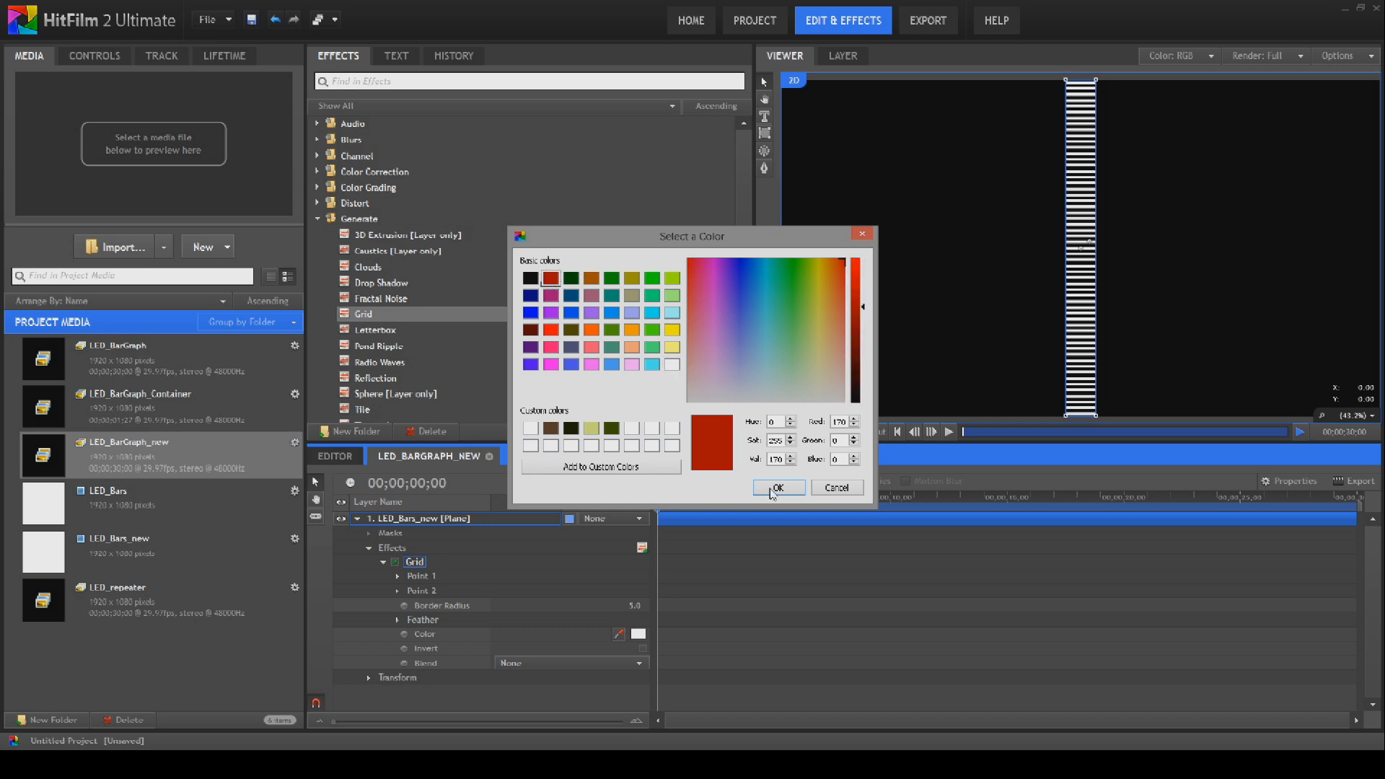
{"action": "left_click", "coordinate": [777, 488]}
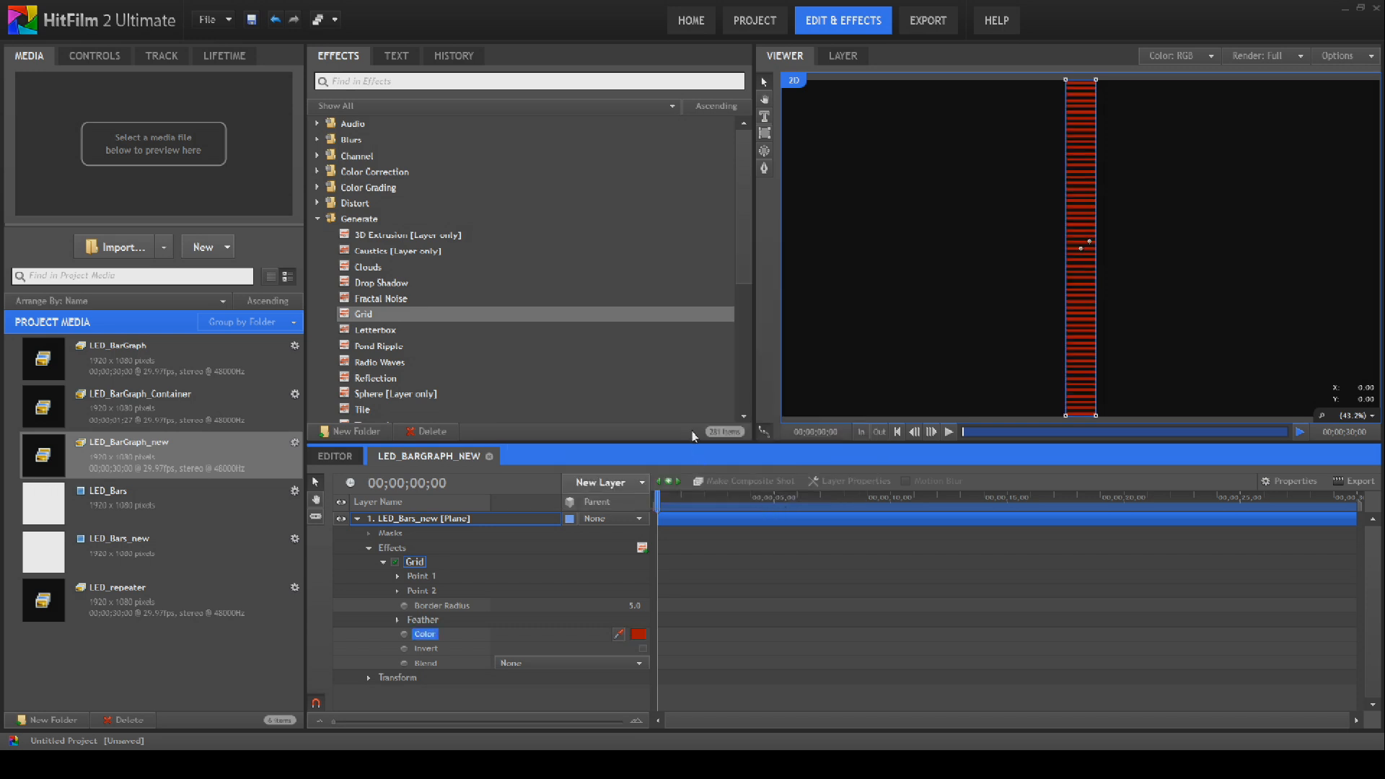
{"action": "left_click", "coordinate": [357, 519]}
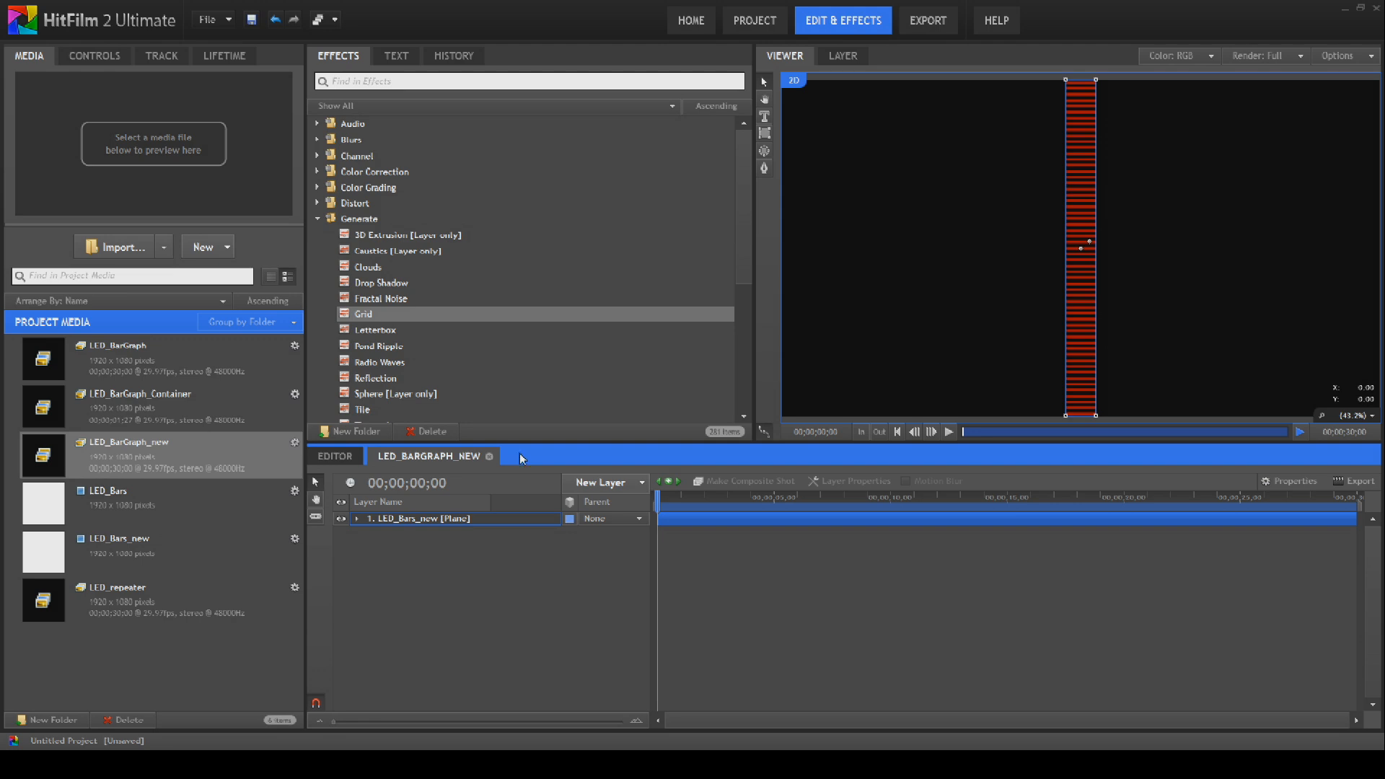
{"action": "left_click", "coordinate": [611, 486]}
{"action": "left_click", "coordinate": [629, 585]}
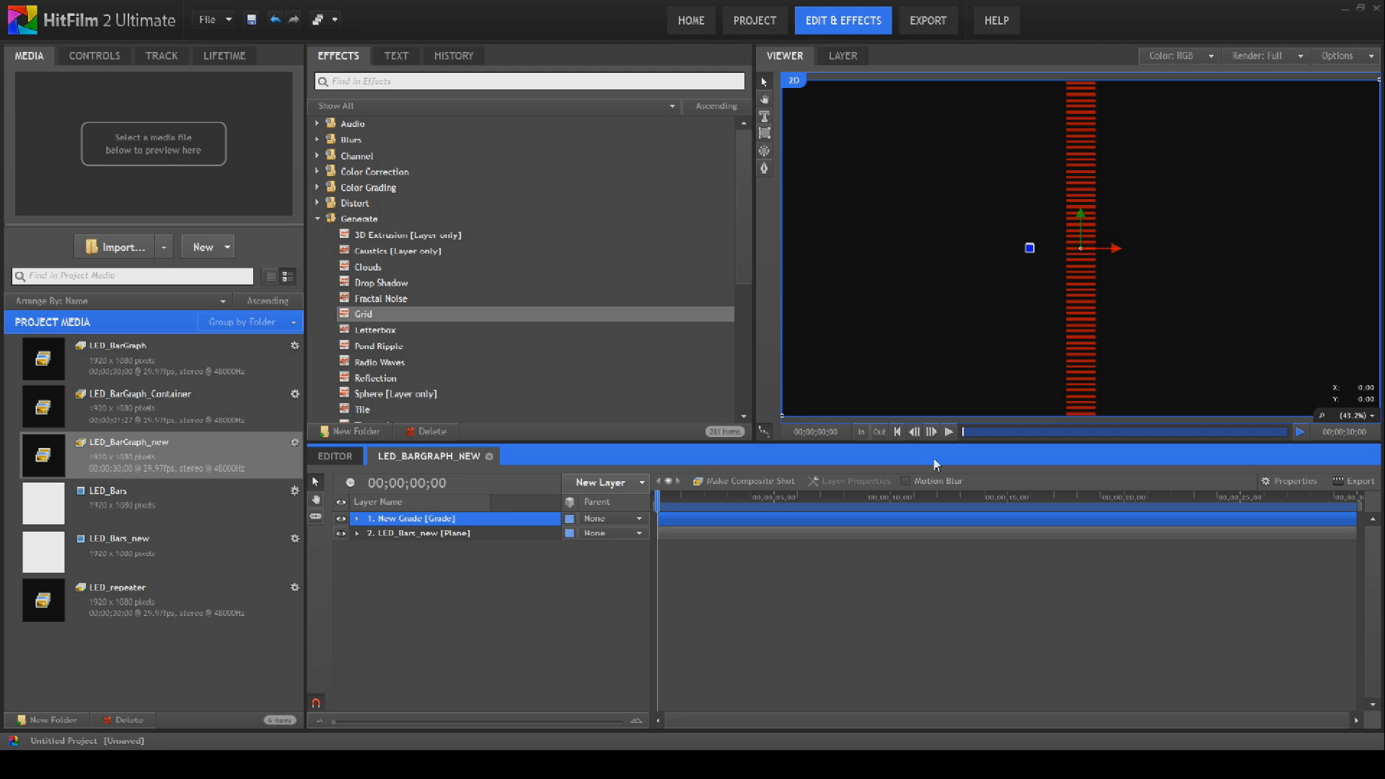
{"action": "left_click", "coordinate": [785, 142]}
{"action": "scroll", "coordinate": [875, 187], "scroll_direction": "down", "scroll_amount": 3}
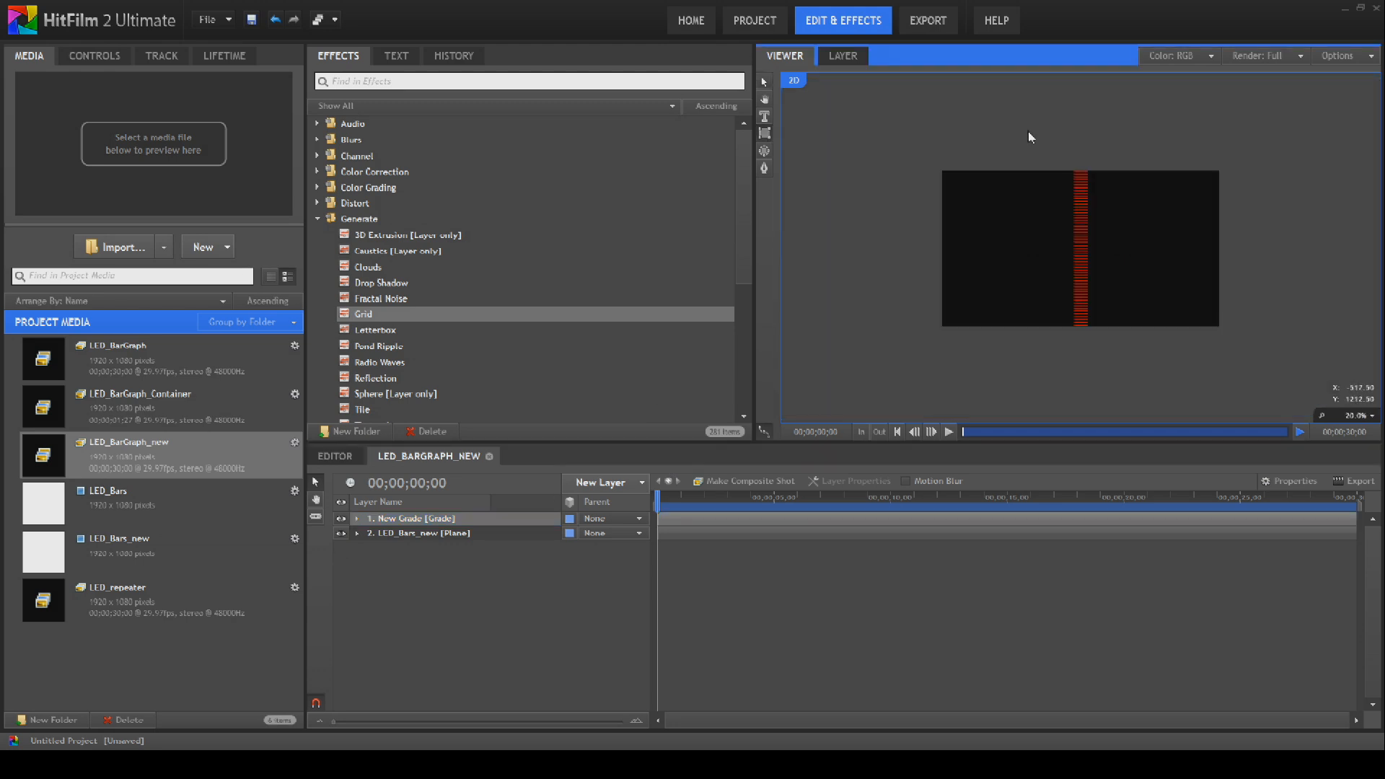
{"action": "left_click_drag", "start_coordinate": [1054, 146], "coordinate": [1103, 353]}
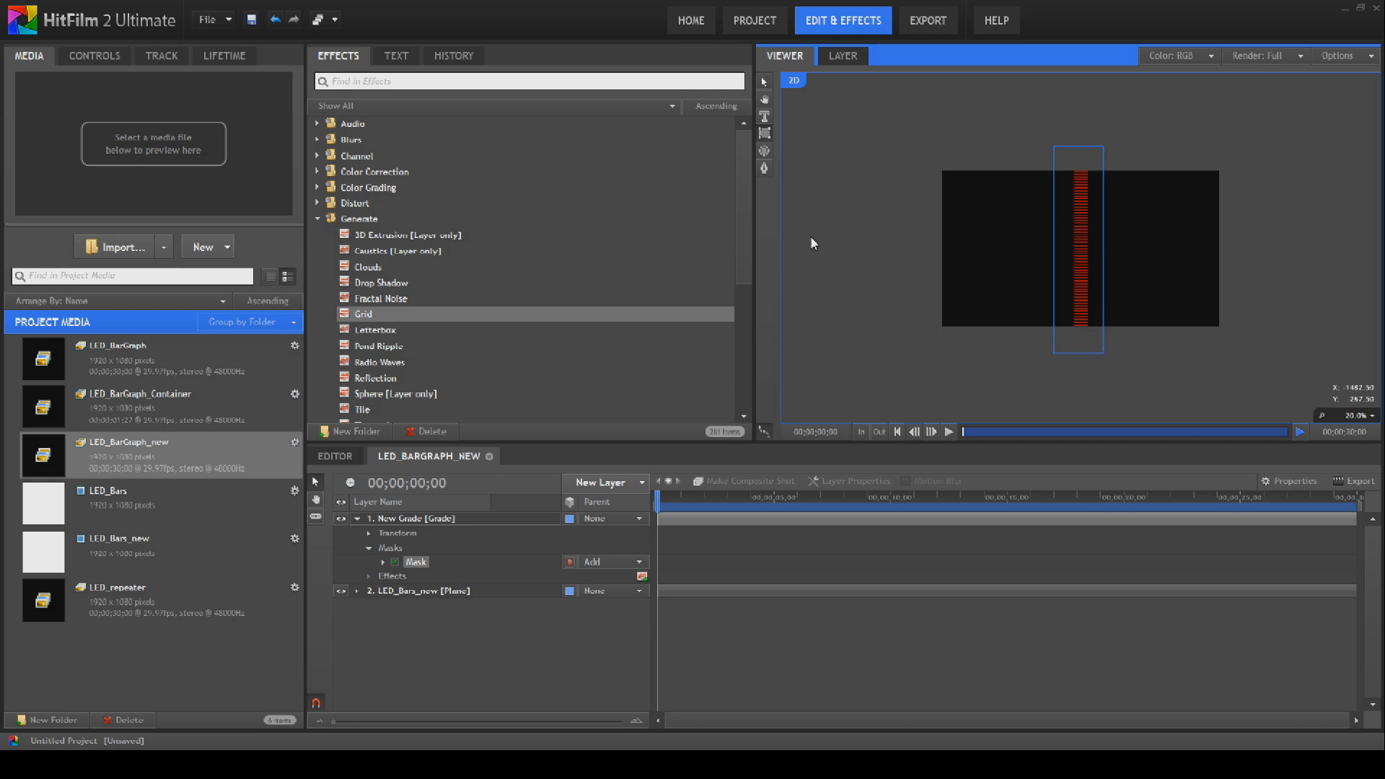
{"action": "left_click", "coordinate": [447, 519]}
{"action": "right_click", "coordinate": [447, 519]}
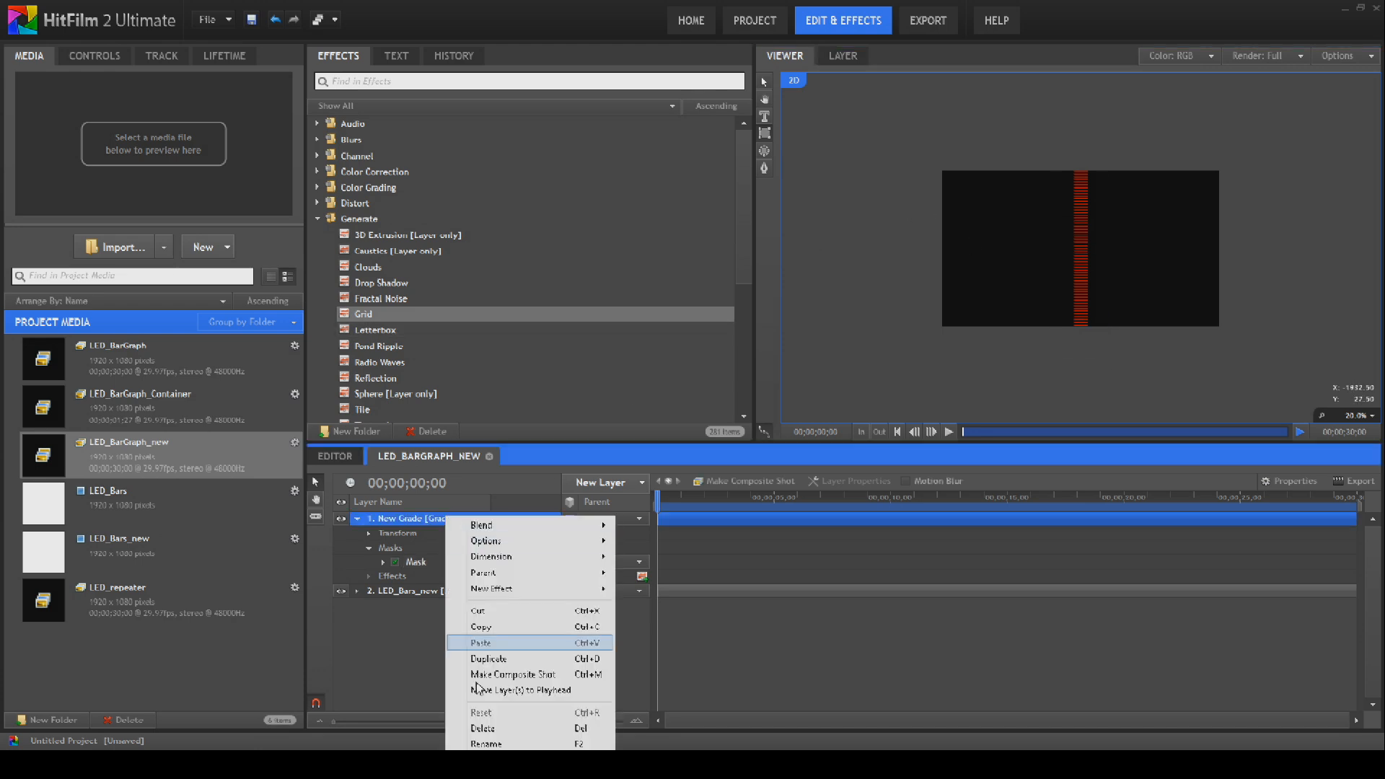
{"action": "left_click", "coordinate": [527, 727]}
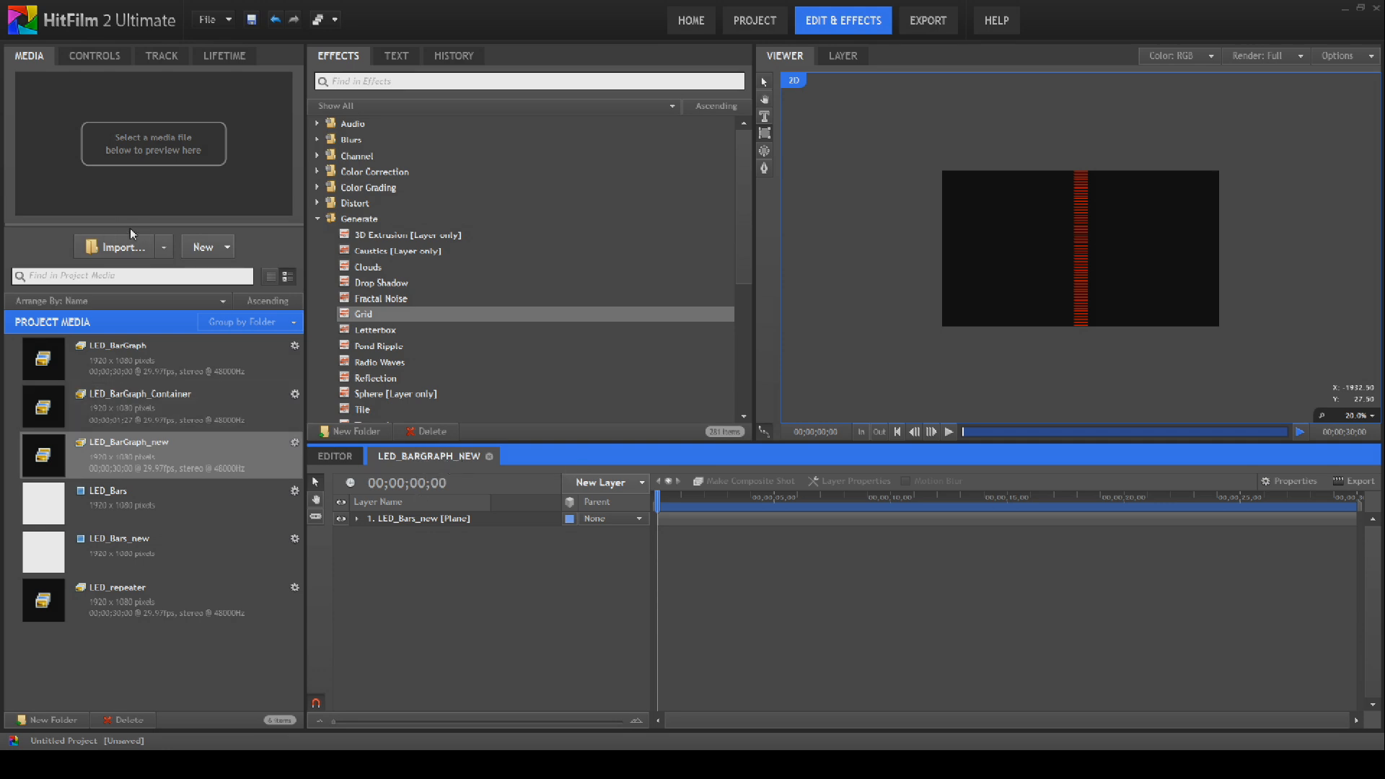
Create a second composite shot named LED_BarGraph_Container_new with the 1080p 29.97 template and a 30-second duration.
{"action": "left_click", "coordinate": [205, 246]}
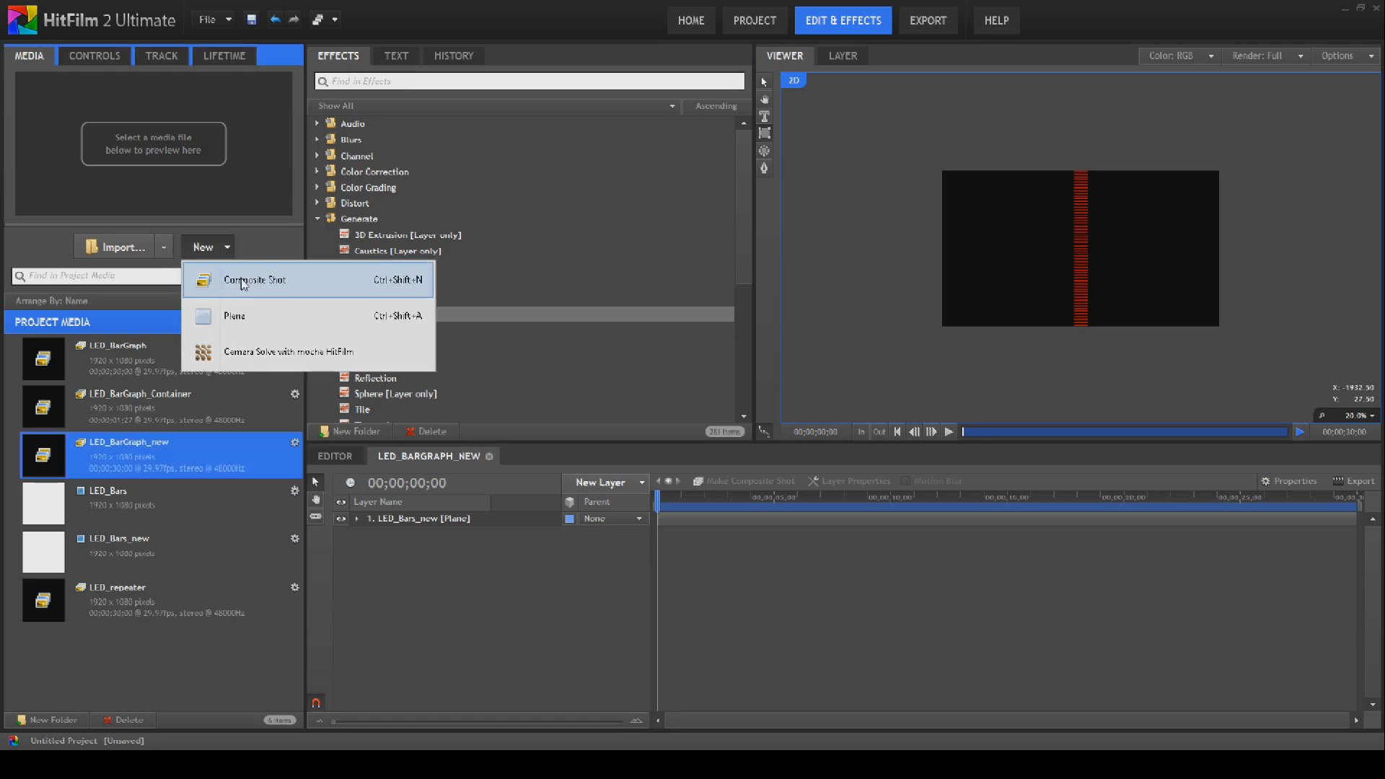
{"action": "left_click", "coordinate": [227, 274]}
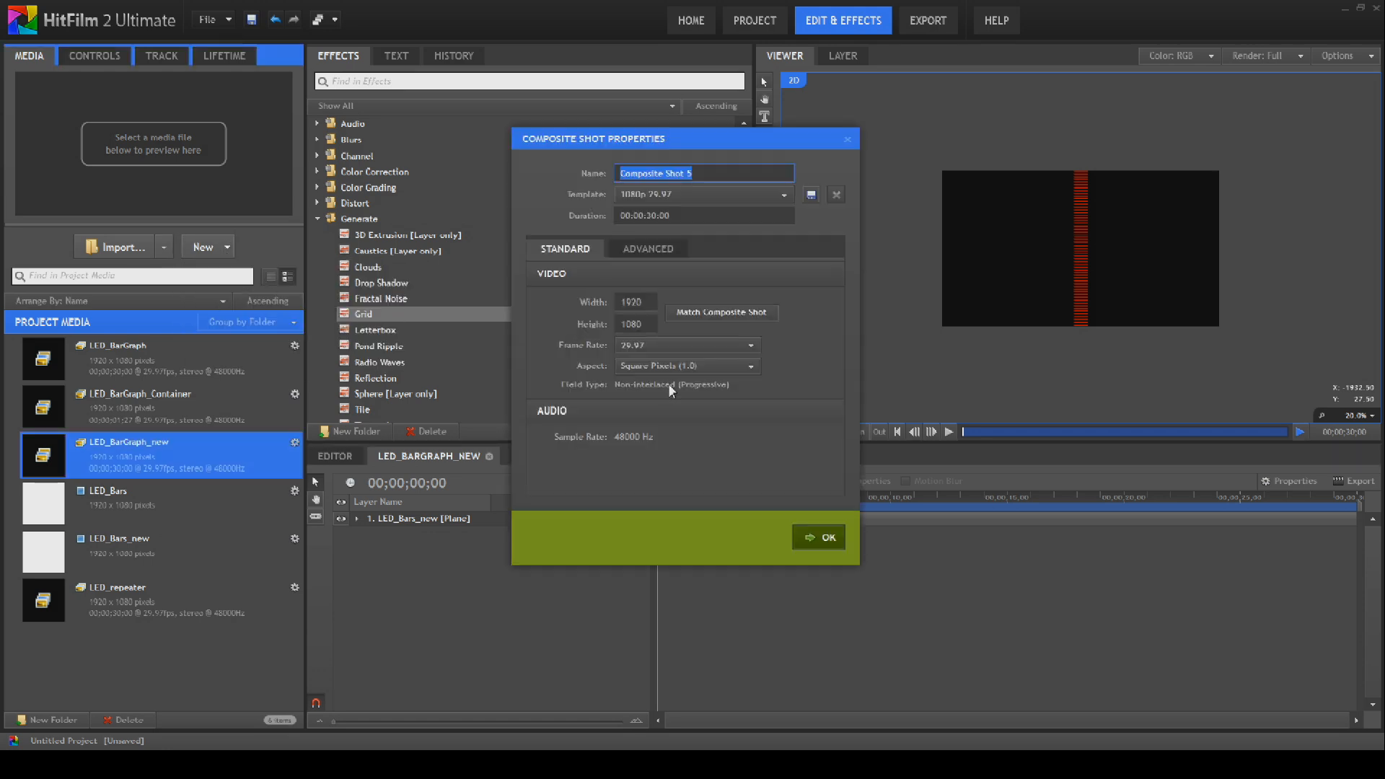
{"action": "type", "text": "LED_BarGraph_Containe"}
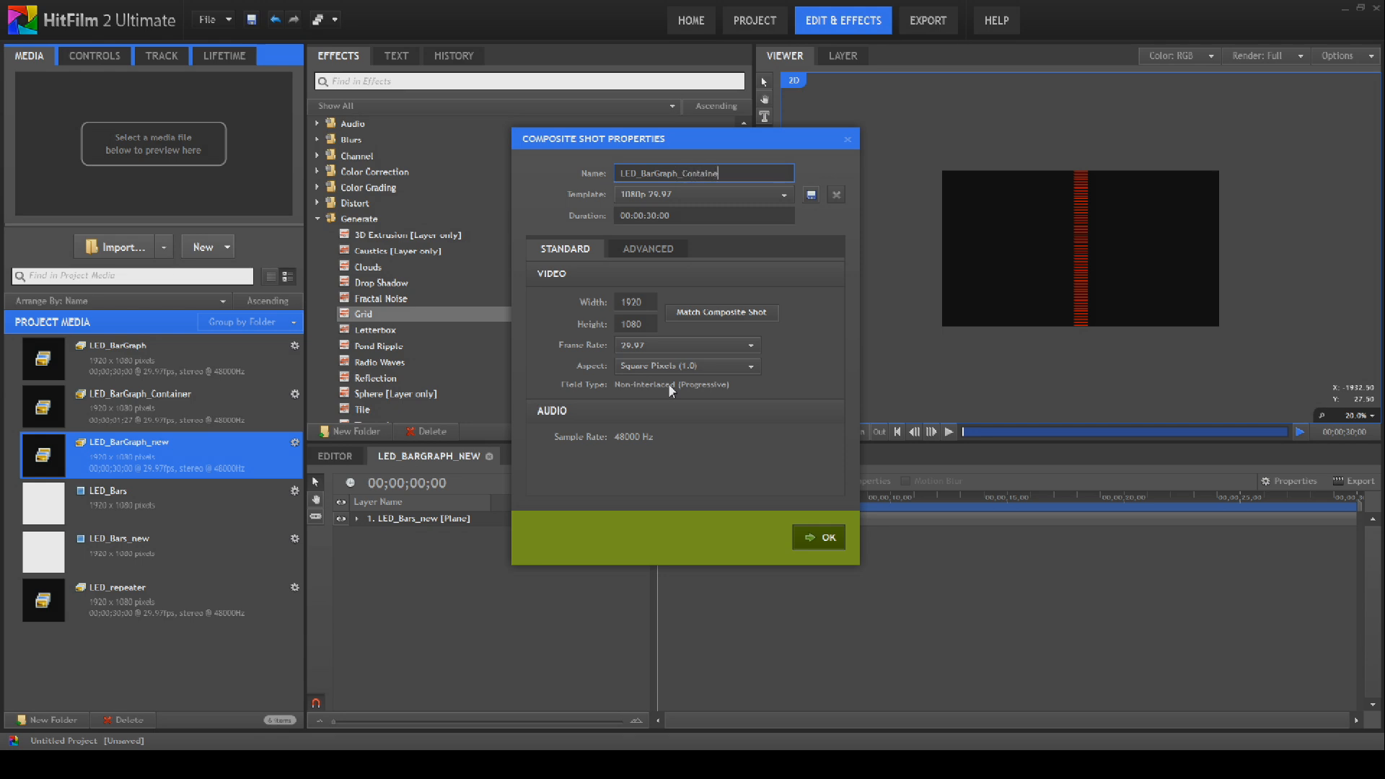
{"action": "type", "text": "r_new"}
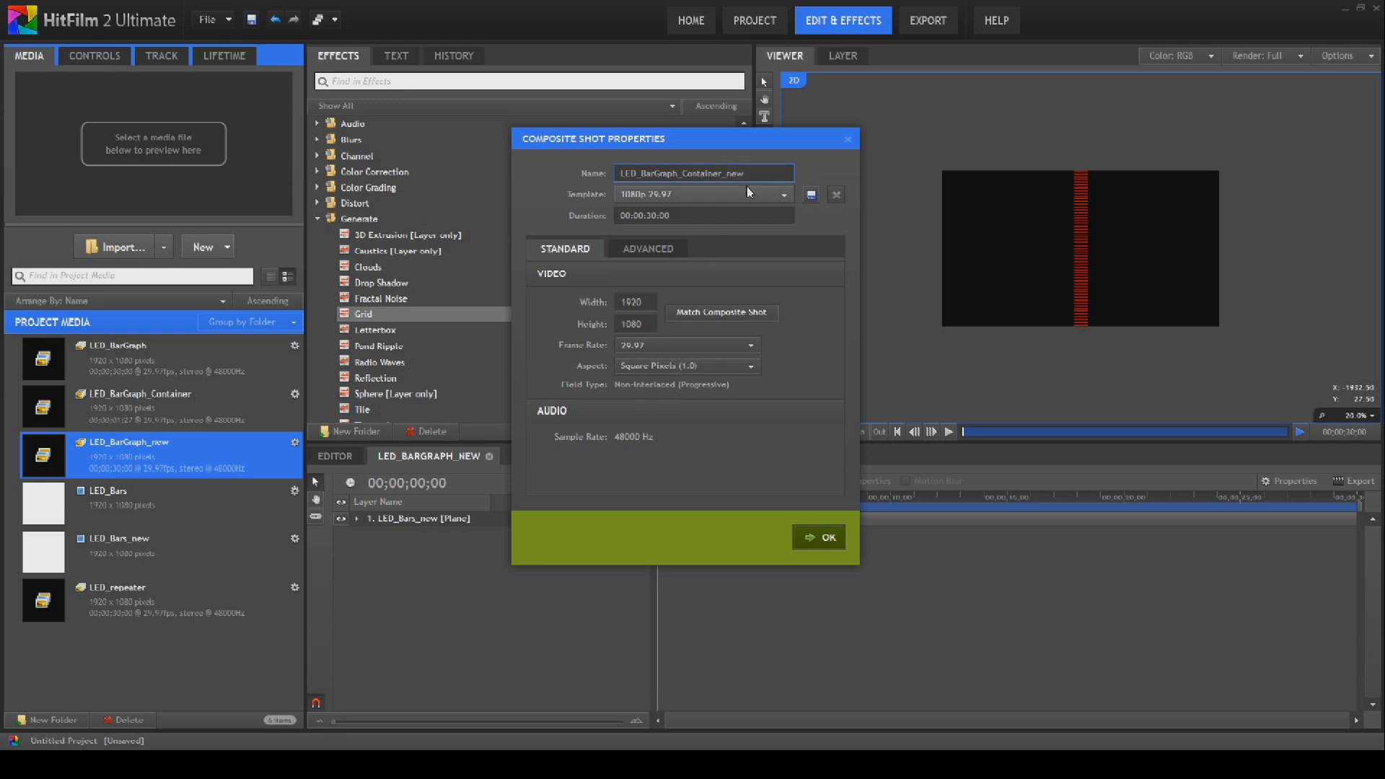
{"action": "left_click", "coordinate": [812, 538]}
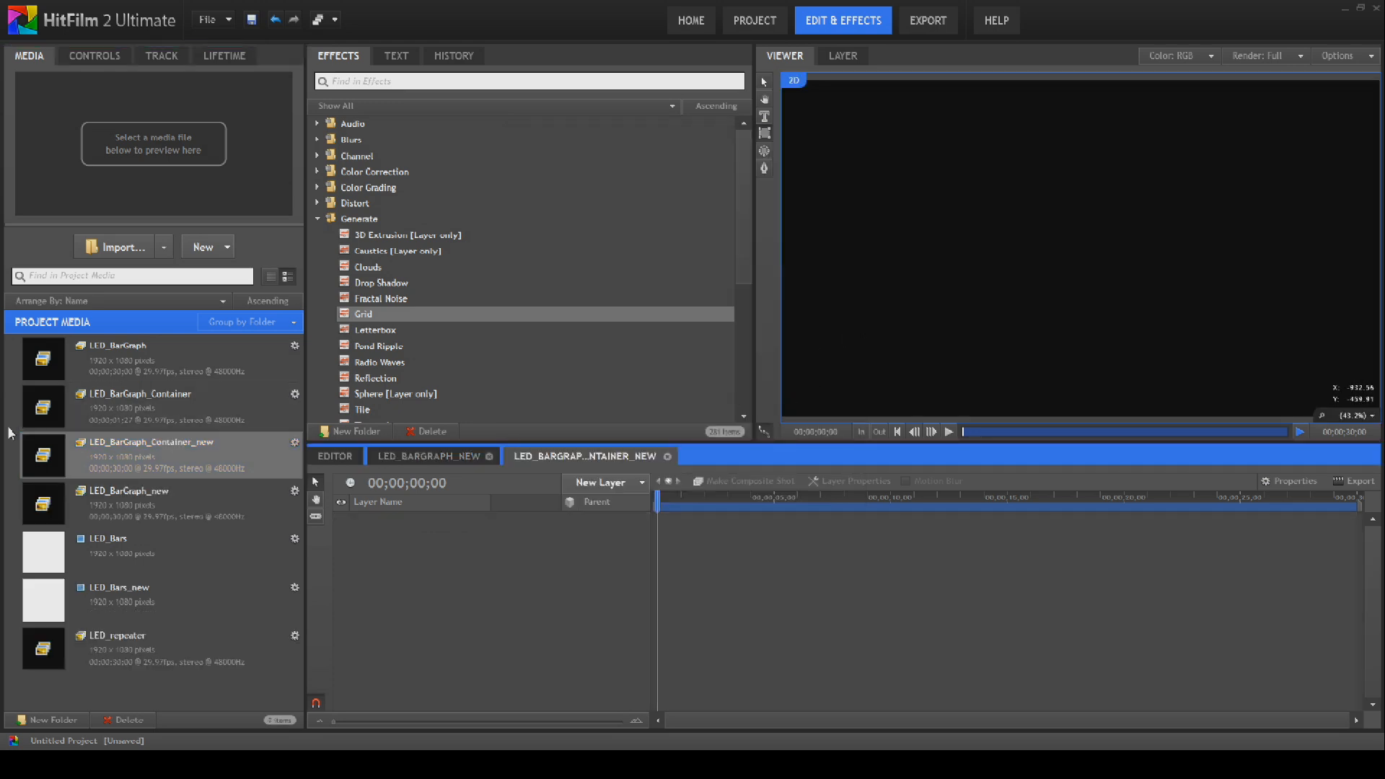
Add LED_BarGraph_new as a layer in the container shot and draw a rectangular mask enclosing the whole red bar column.
{"action": "left_click_drag", "start_coordinate": [64, 504], "coordinate": [409, 522]}
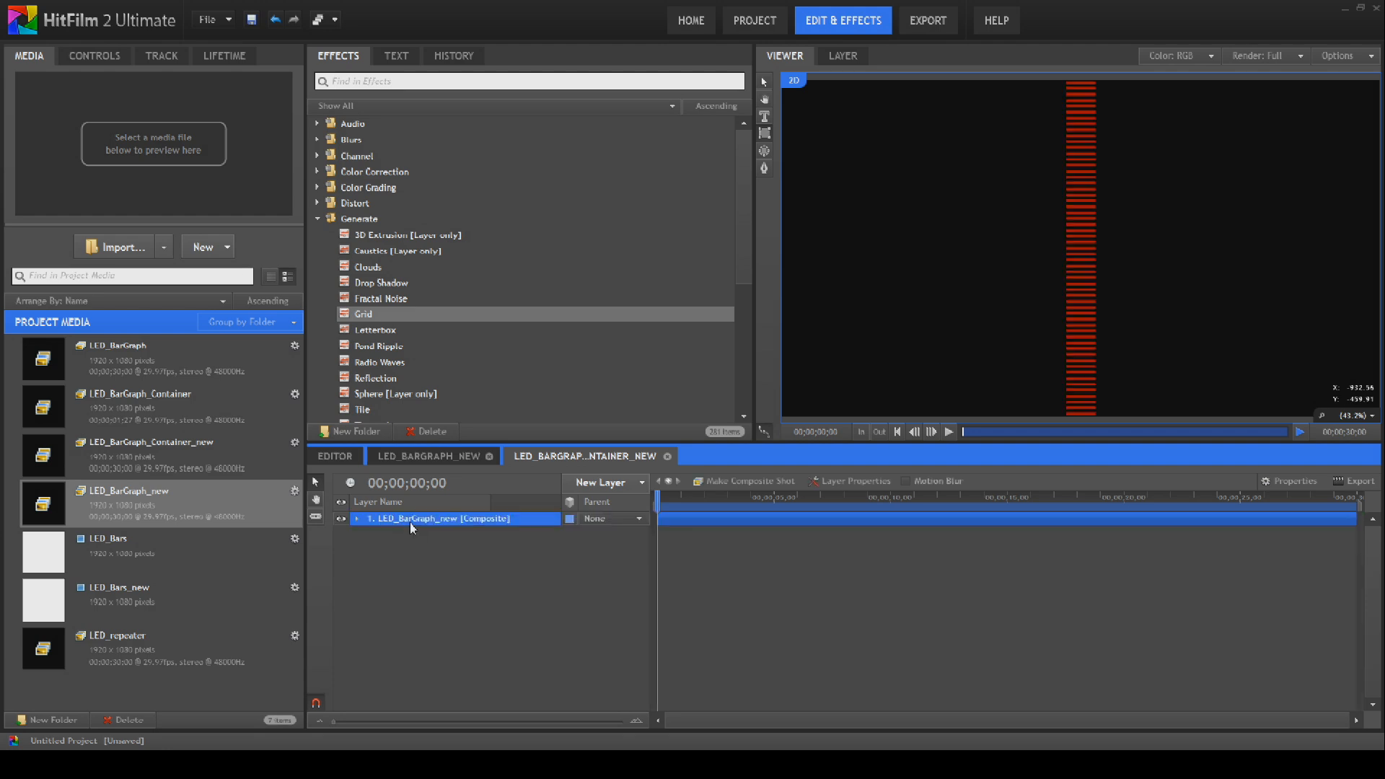
{"action": "left_click", "coordinate": [993, 322]}
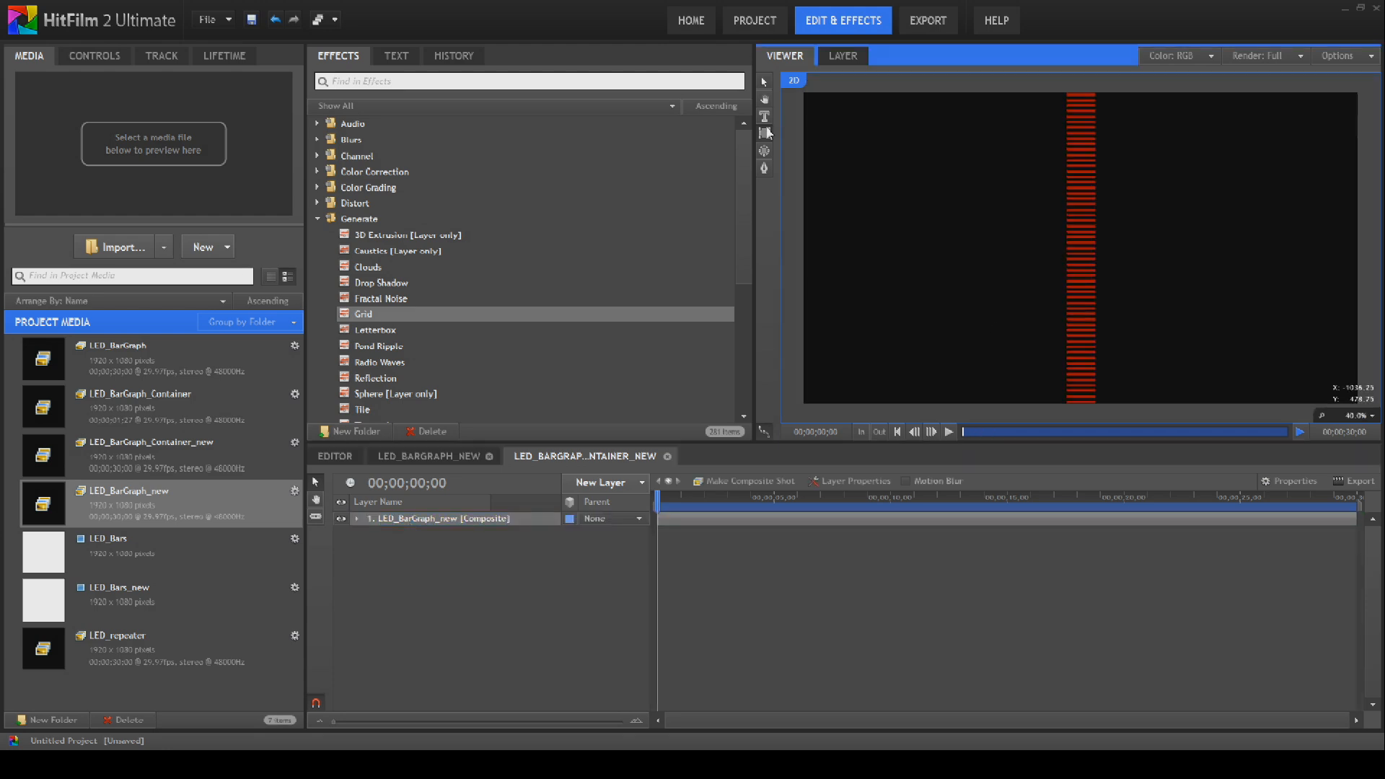
{"action": "mouse_move", "coordinate": [1034, 84]}
{"action": "left_mouse_down"}
{"action": "mouse_move", "coordinate": [1122, 226]}
{"action": "mouse_move", "coordinate": [1096, 421]}
{"action": "mouse_move", "coordinate": [1119, 410]}
{"action": "left_mouse_up"}
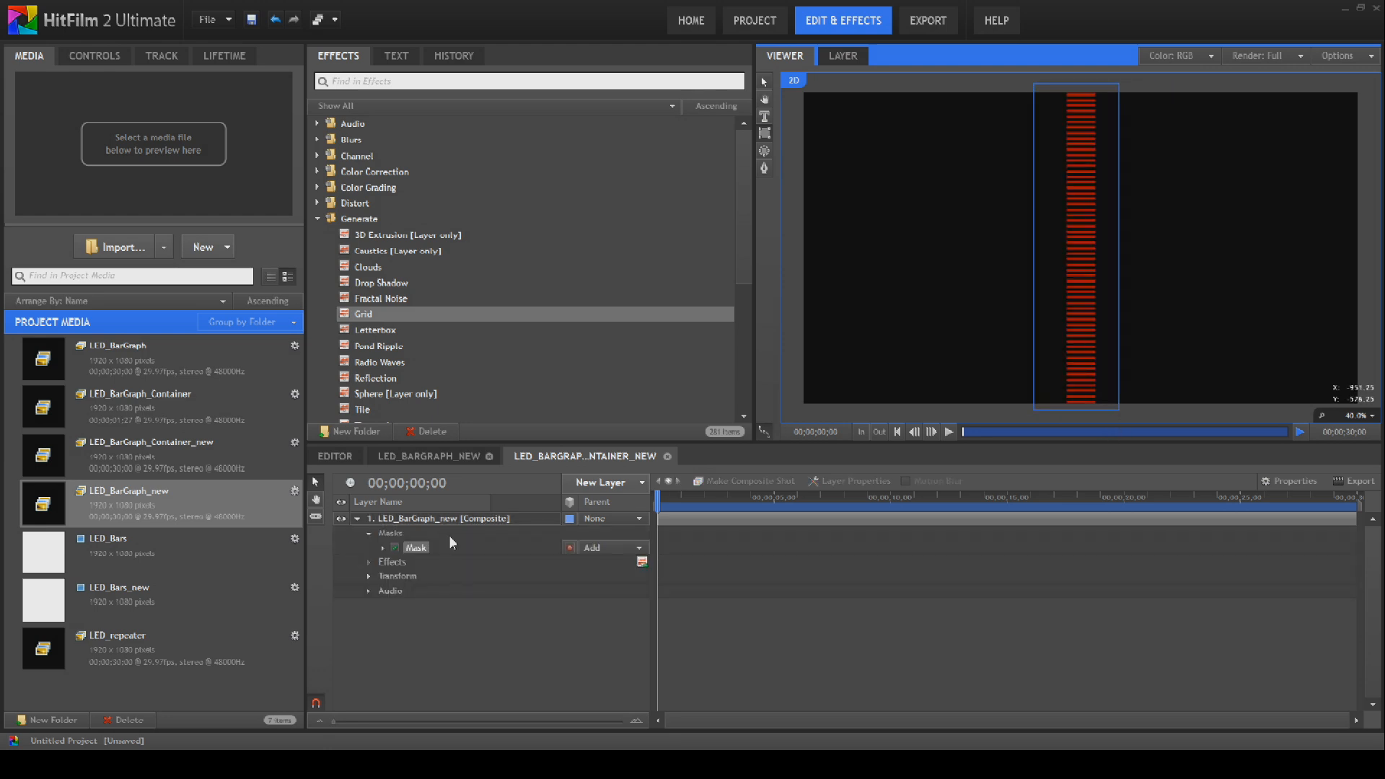
Enable keyframing for the mask's path at the first frame and move the mask straight down until it sits just below the frame.
{"action": "left_click", "coordinate": [380, 549]}
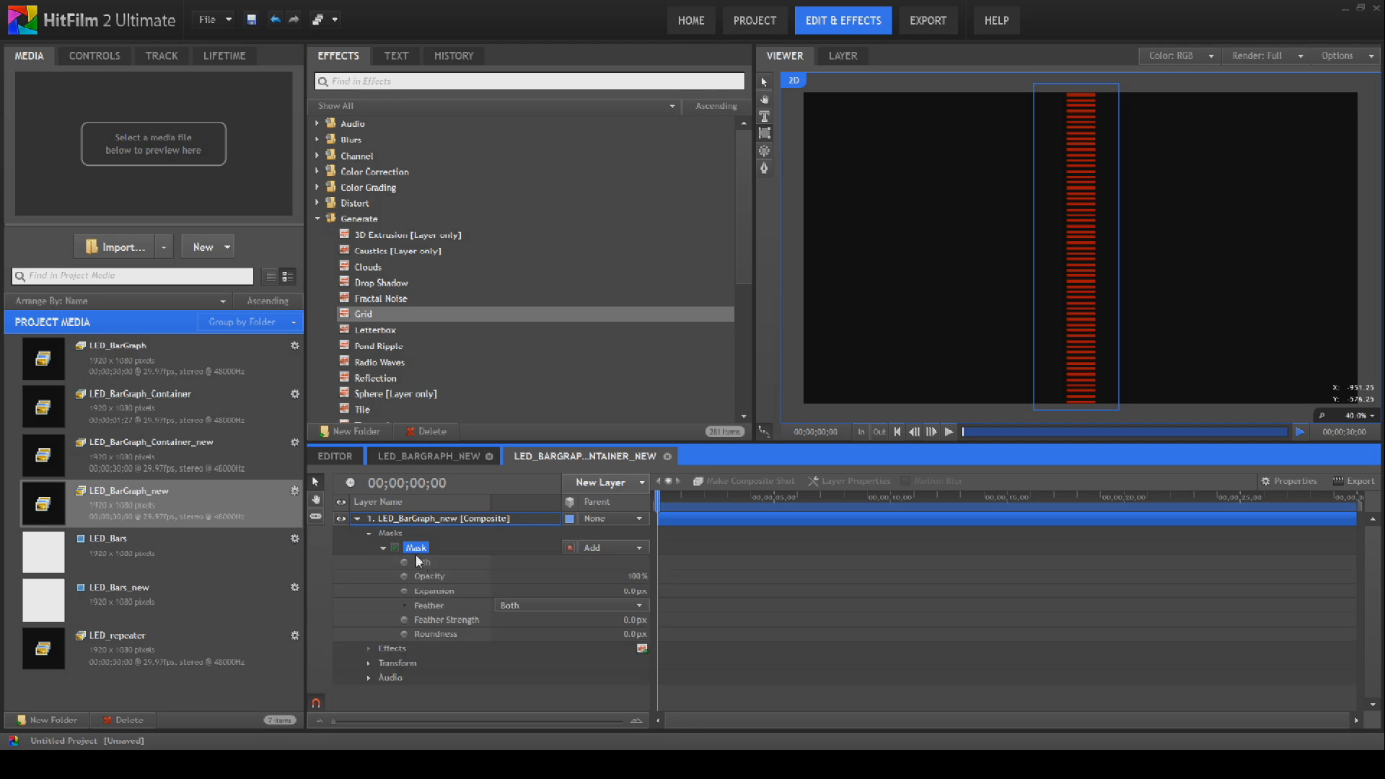
{"action": "left_click", "coordinate": [404, 562]}
{"action": "left_click", "coordinate": [764, 82]}
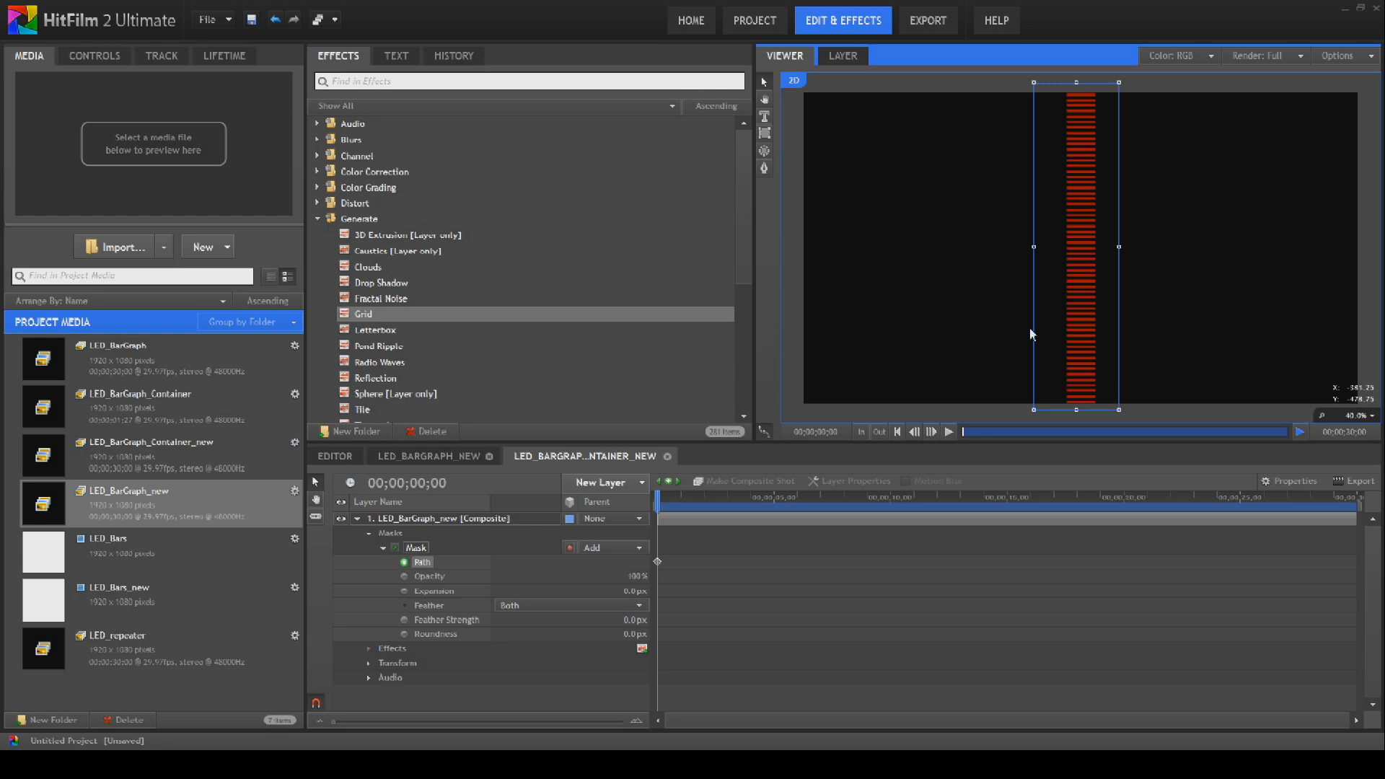
{"action": "left_click_drag", "start_coordinate": [1086, 210], "coordinate": [1089, 411]}
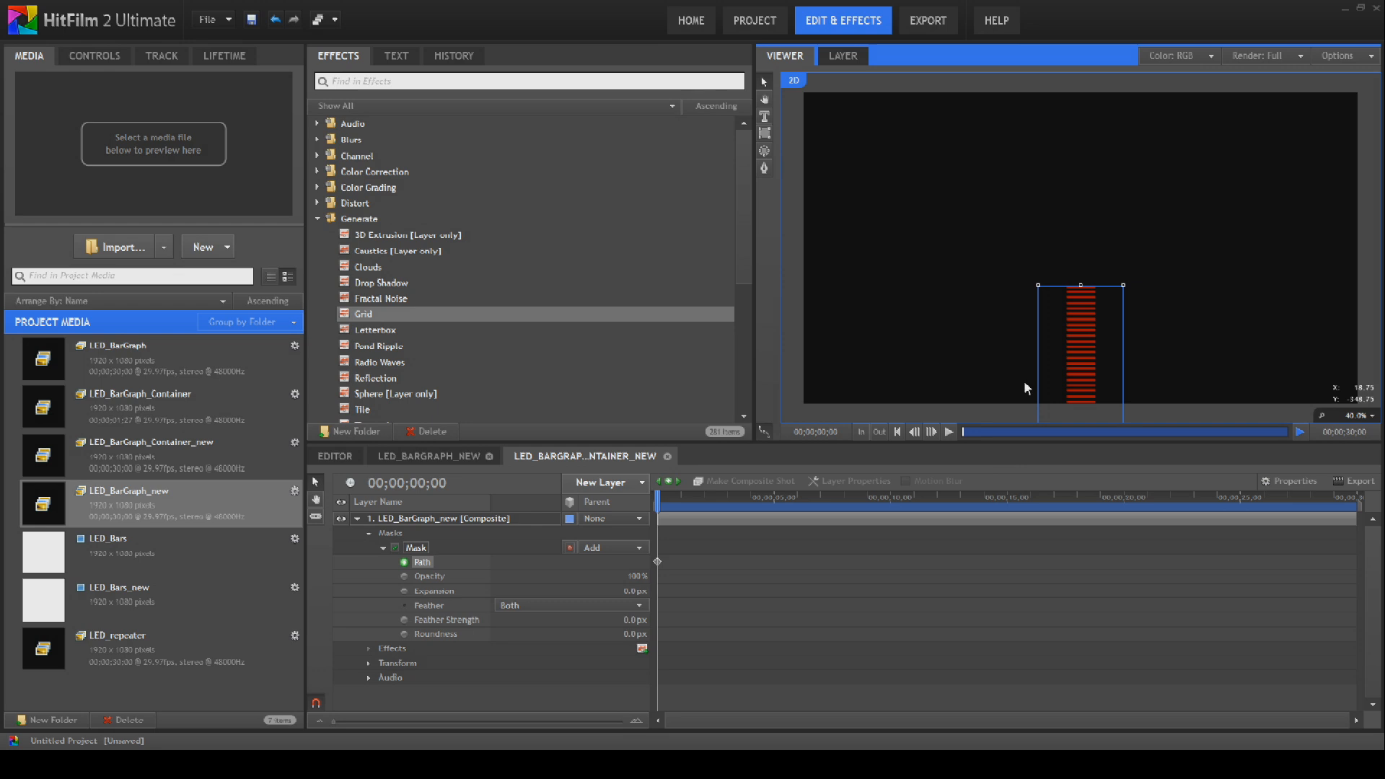
{"action": "left_click_drag", "start_coordinate": [1071, 332], "coordinate": [1085, 411]}
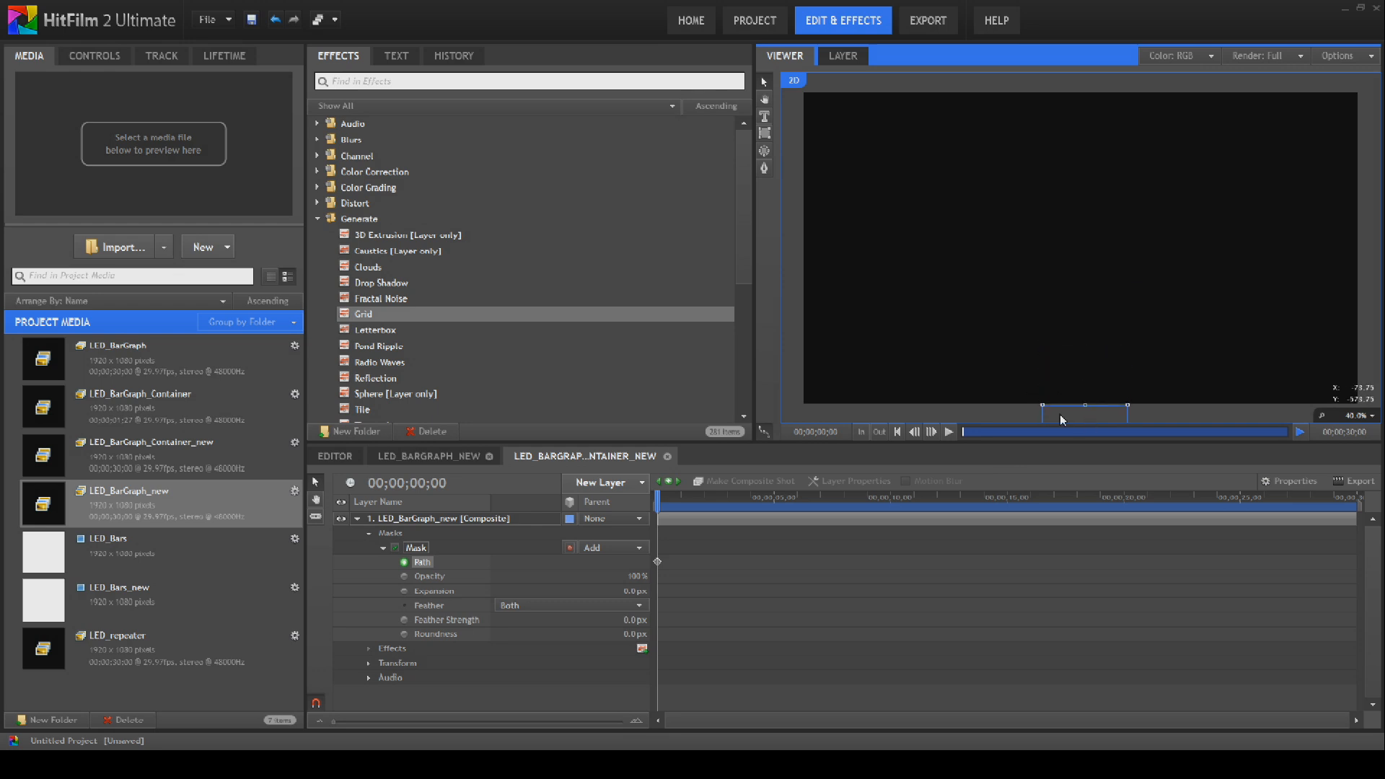
Switch the timeline's time display to frame numbers and enlarge the timeline scale around the start of the shot.
{"action": "right_click", "coordinate": [428, 498]}
{"action": "left_click", "coordinate": [467, 509]}
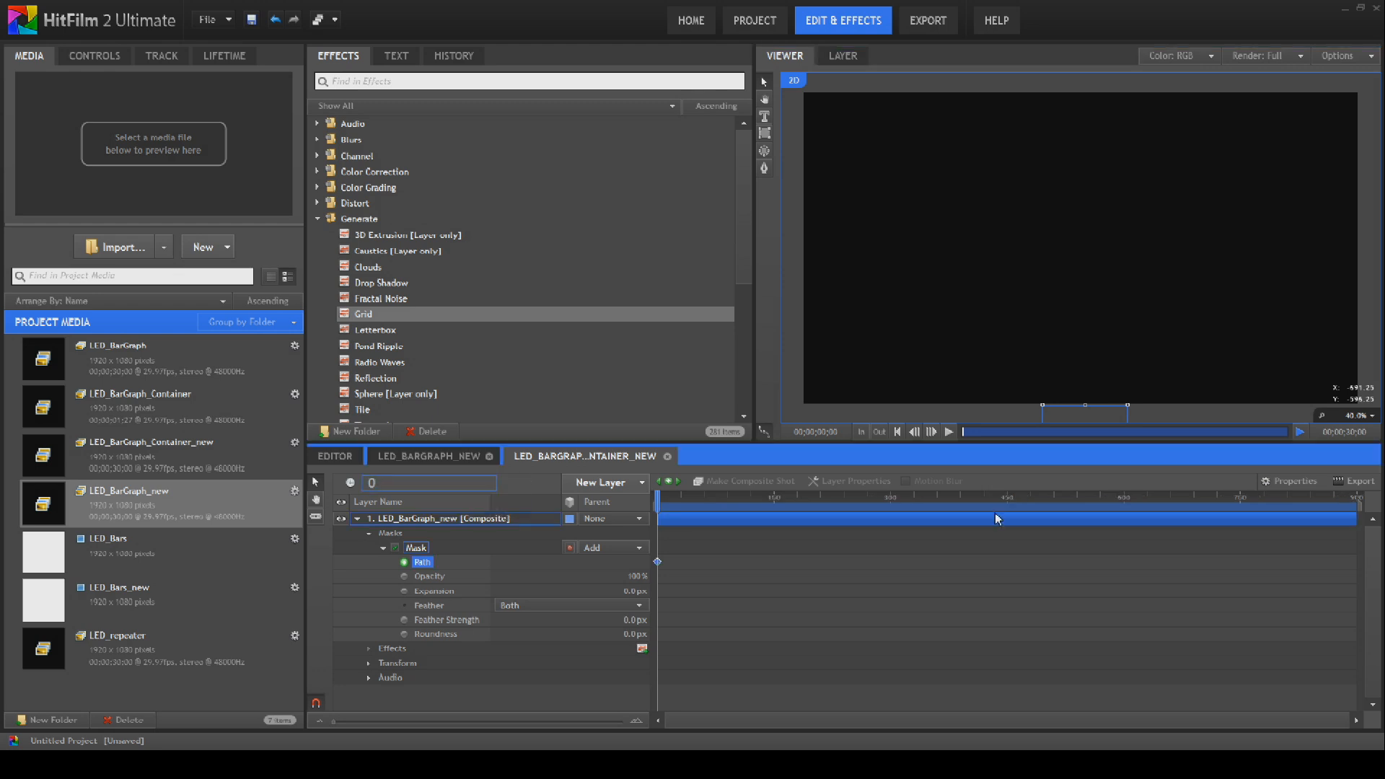
{"action": "scroll", "coordinate": [761, 547], "scroll_direction": "up", "scroll_amount": 5}
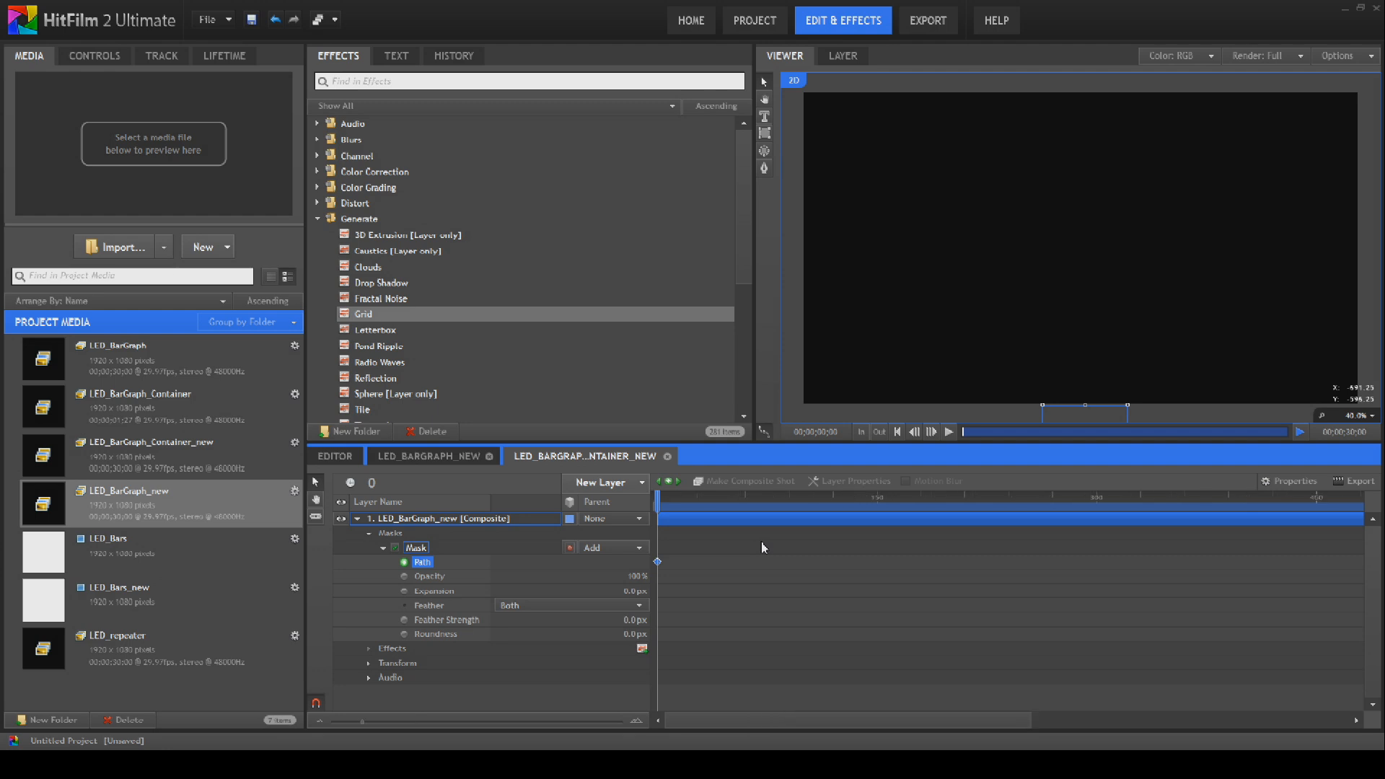
{"action": "scroll", "coordinate": [763, 547], "scroll_direction": "down", "scroll_amount": 2}
{"action": "scroll", "coordinate": [760, 593], "scroll_direction": "up", "scroll_amount": 2}
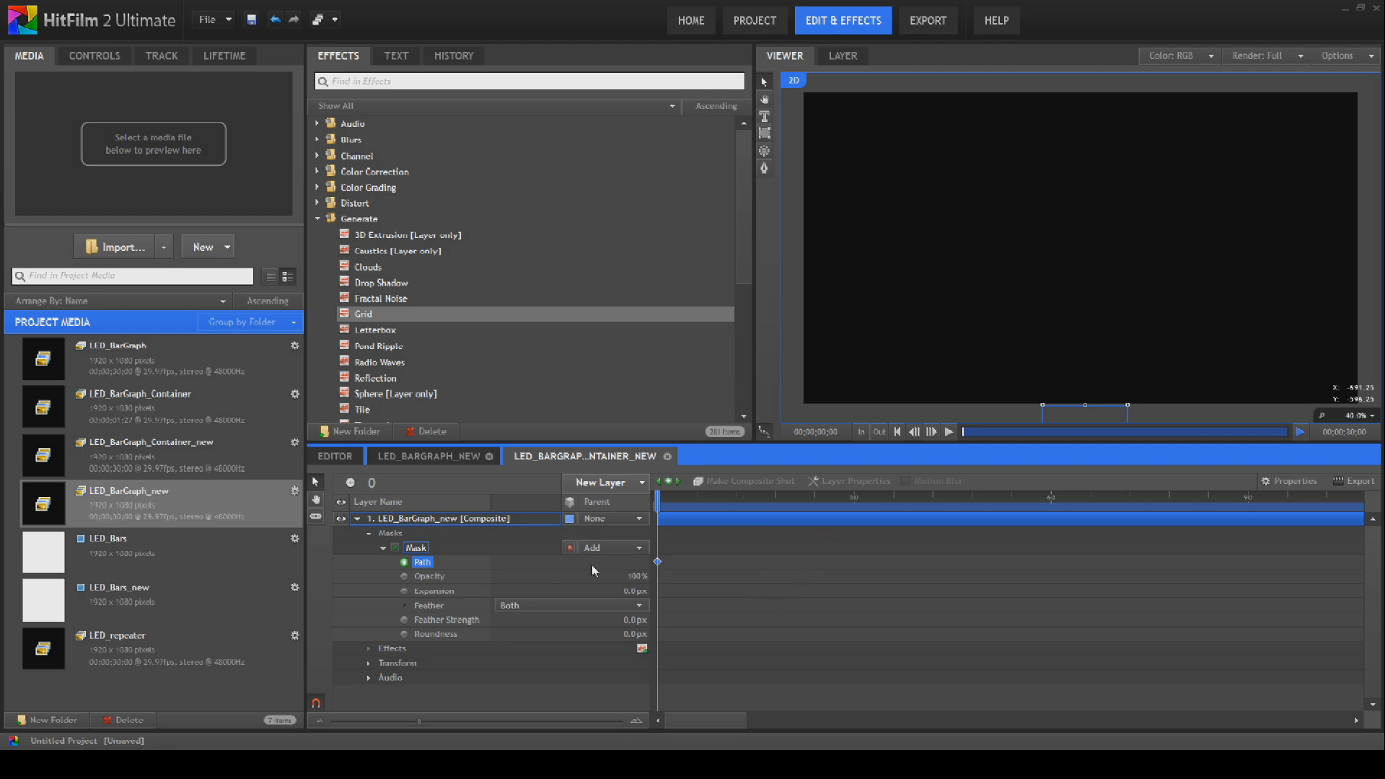
Move to frame 1 and raise the mask just enough to reveal only the lowest red bar, fine-tuning its top edge.
{"action": "mouse_move", "coordinate": [657, 505]}
{"action": "left_mouse_down"}
{"action": "mouse_move", "coordinate": [691, 520]}
{"action": "mouse_move", "coordinate": [671, 521]}
{"action": "left_mouse_up"}
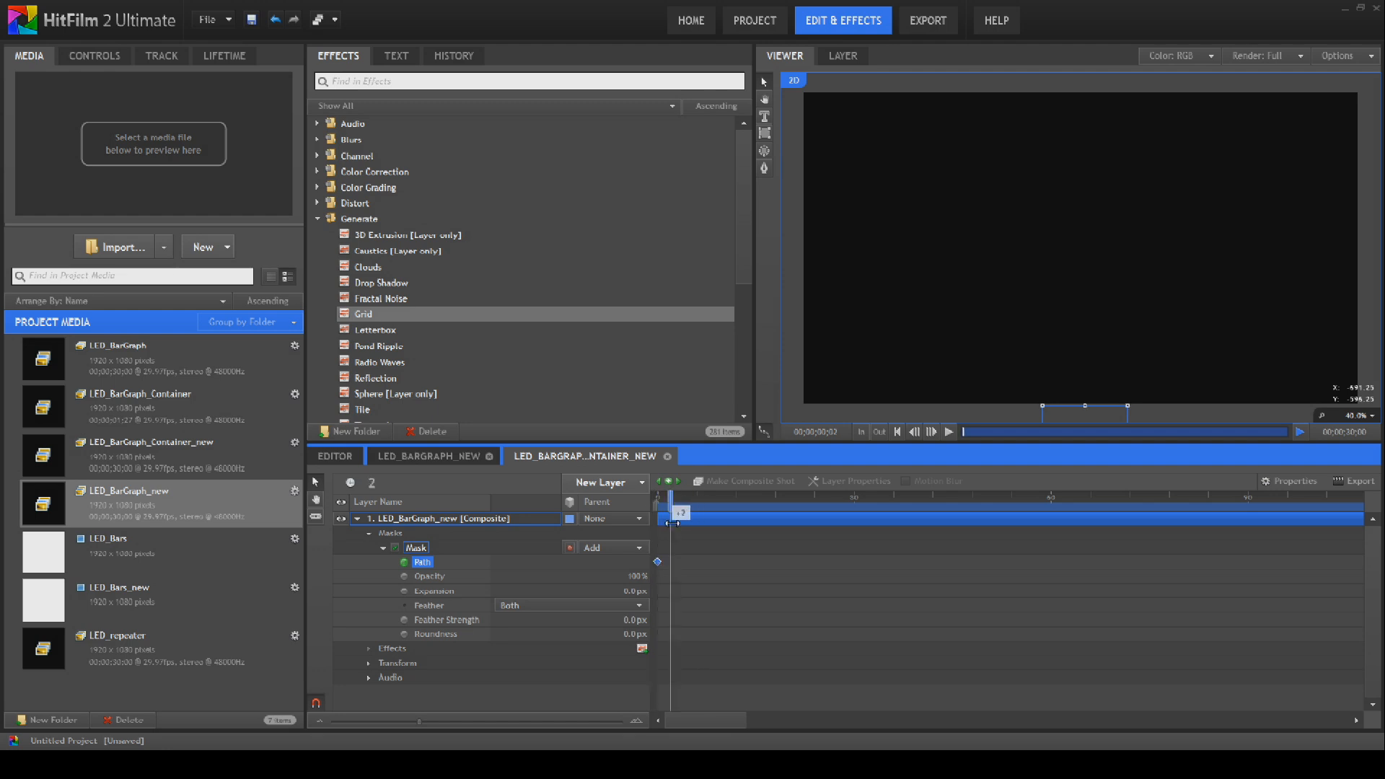
{"action": "scroll", "coordinate": [721, 564], "scroll_direction": "up", "scroll_amount": 5}
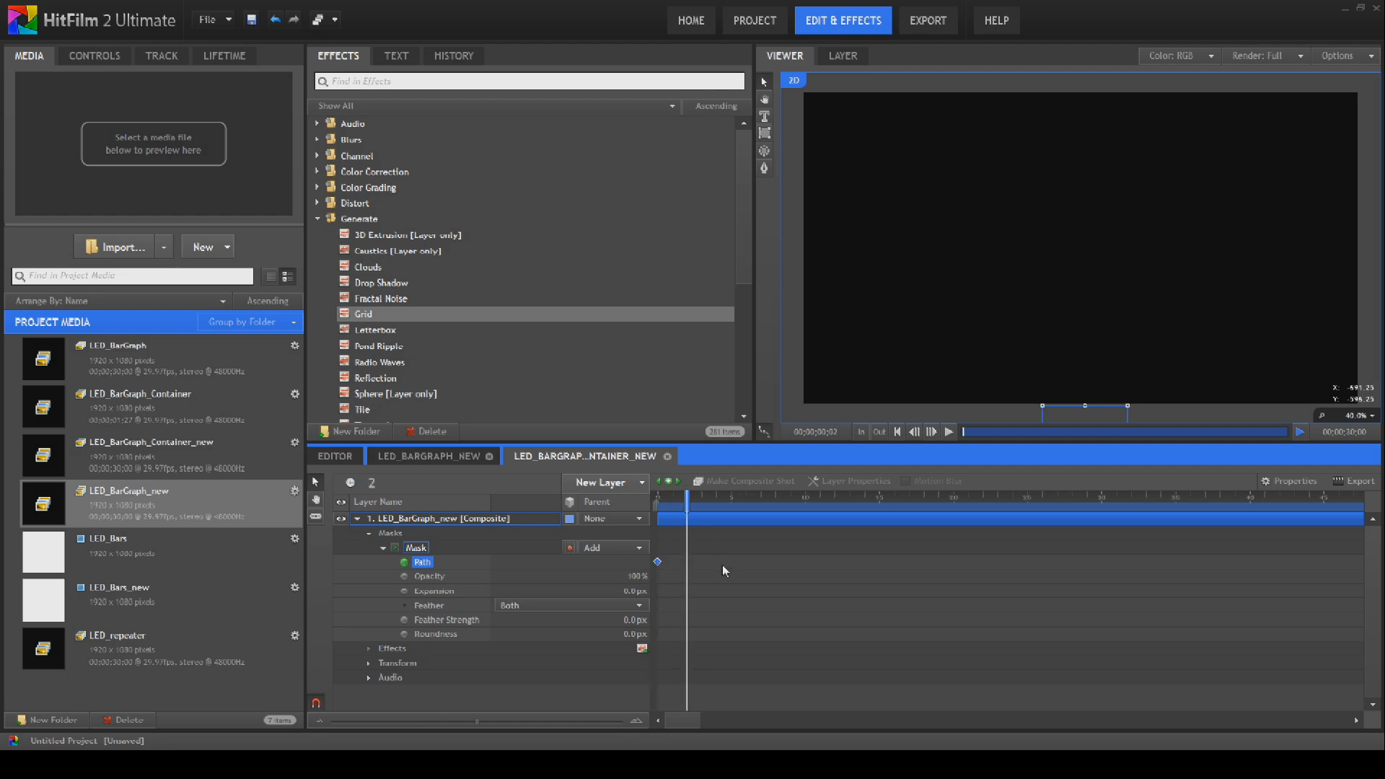
{"action": "left_click_drag", "start_coordinate": [695, 505], "coordinate": [677, 504]}
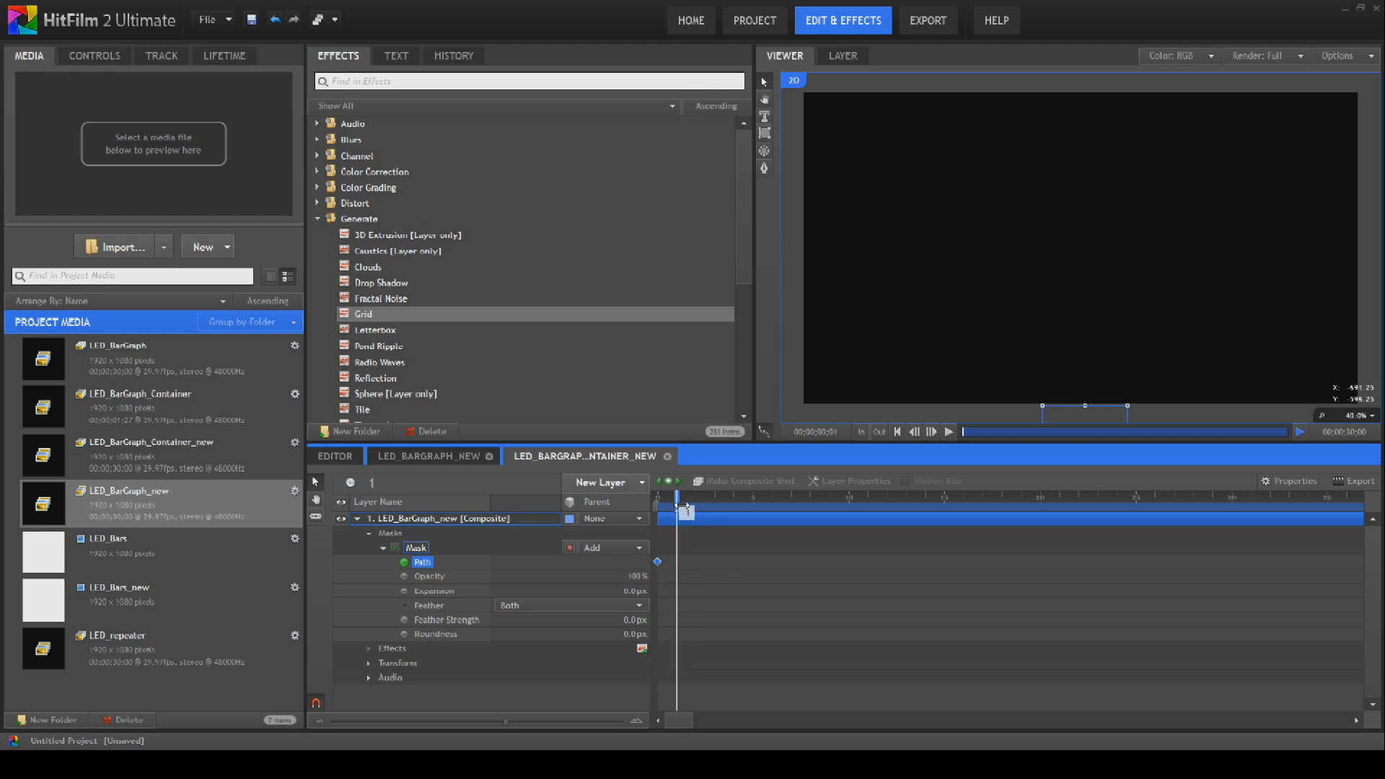
{"action": "left_click_drag", "start_coordinate": [1070, 420], "coordinate": [1071, 409]}
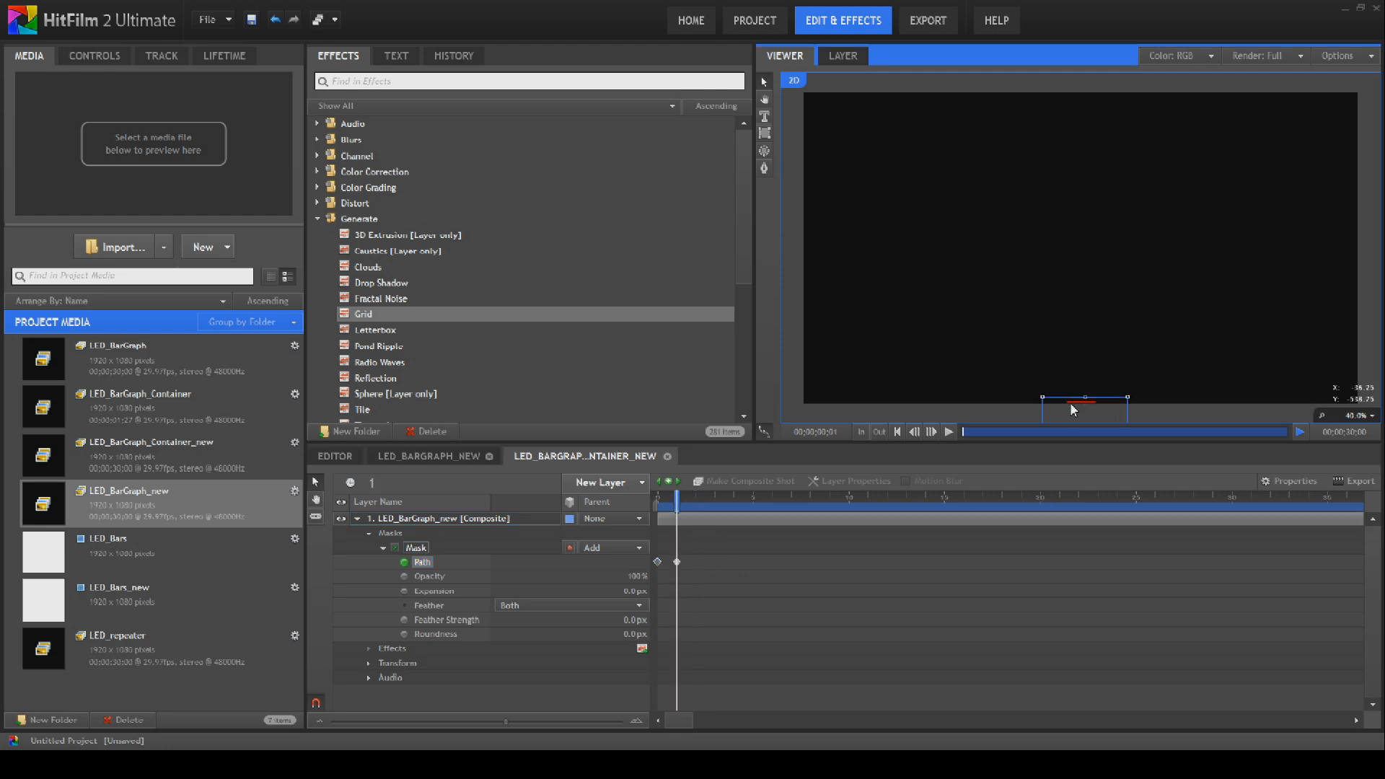
{"action": "scroll", "coordinate": [1072, 380], "scroll_direction": "up", "scroll_amount": 1}
{"action": "key", "text": "h"}
{"action": "left_click_drag", "start_coordinate": [1094, 352], "coordinate": [1092, 45]}
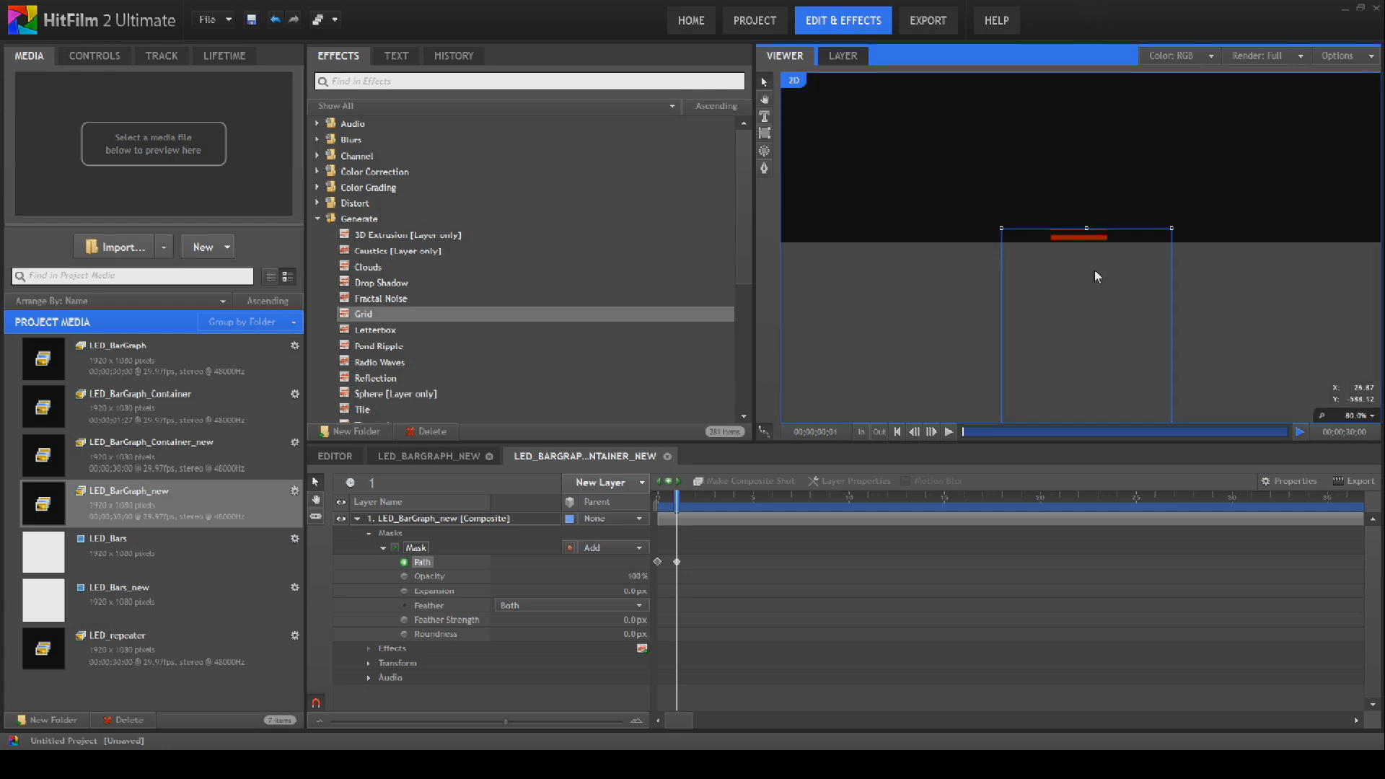
{"action": "left_click_drag", "start_coordinate": [1074, 286], "coordinate": [1074, 290]}
Keyframe the mask one bar higher at frame 2 and another bar higher at frame 3.
{"action": "left_click", "coordinate": [691, 505]}
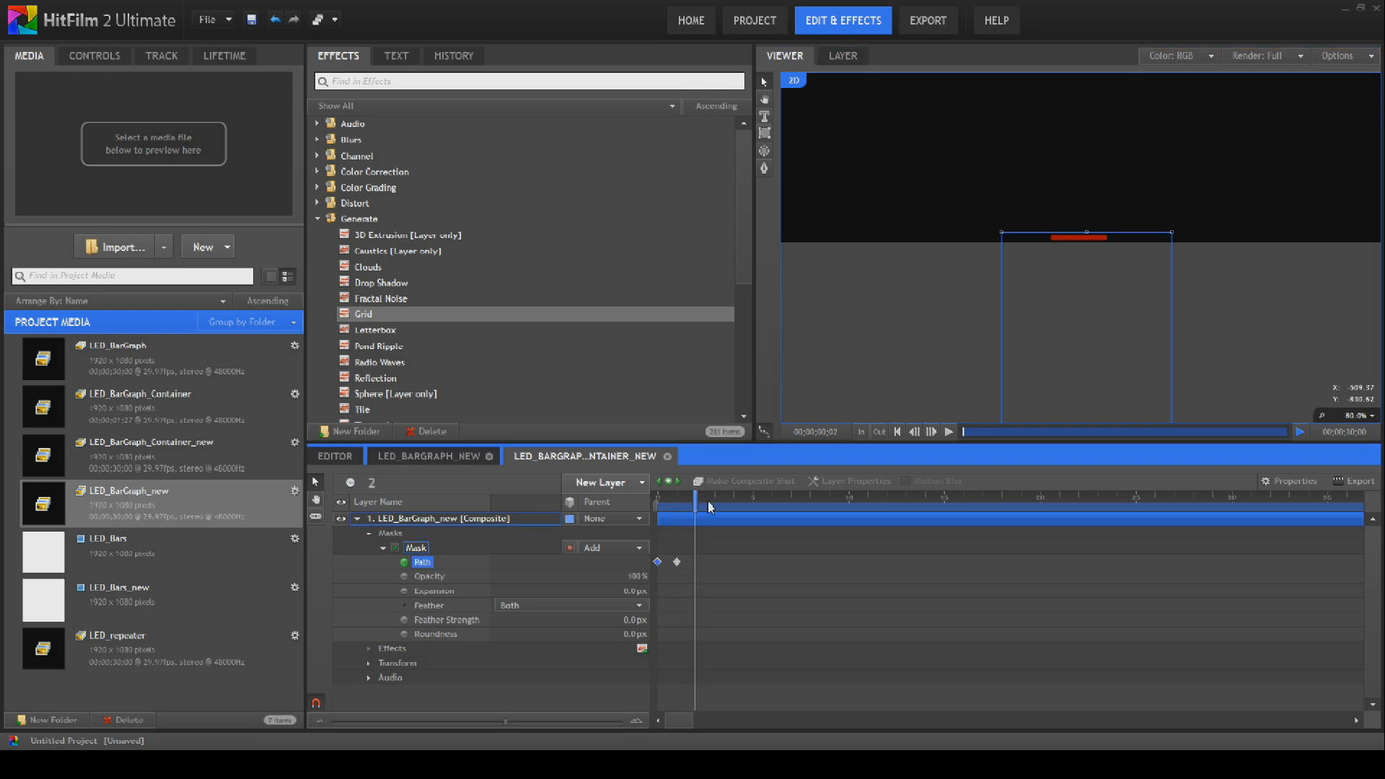
{"action": "left_click_drag", "start_coordinate": [1062, 311], "coordinate": [1062, 291]}
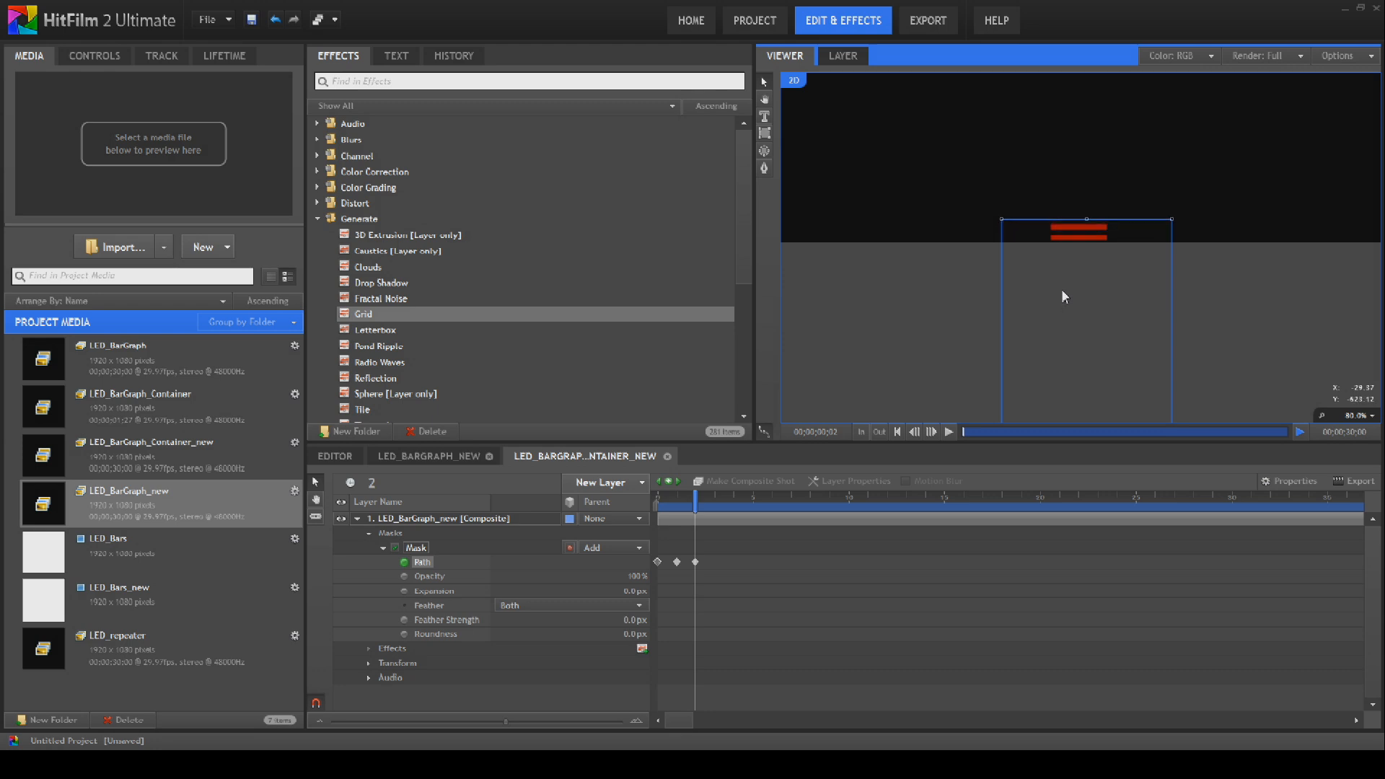
{"action": "left_click", "coordinate": [713, 499]}
{"action": "left_click_drag", "start_coordinate": [1087, 331], "coordinate": [1087, 320]}
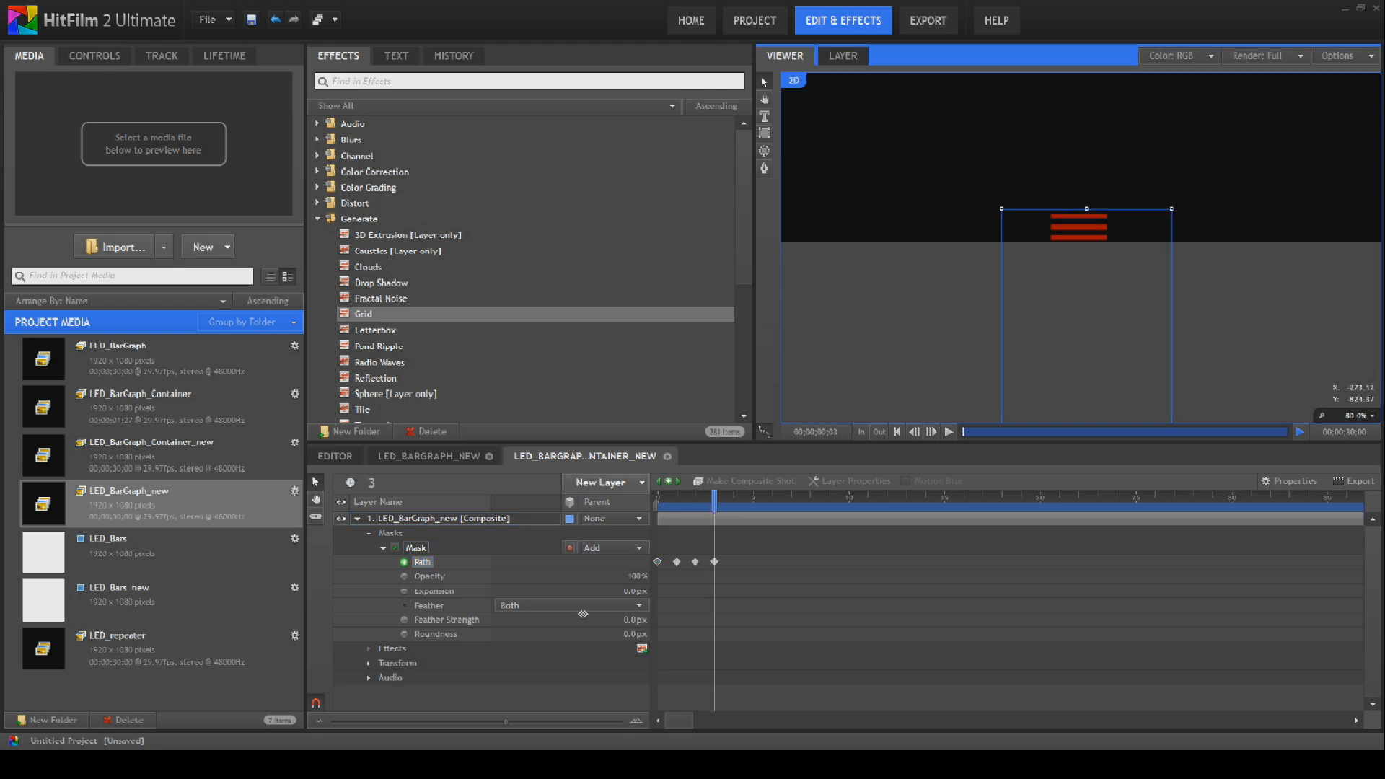
Close both open composite shot timelines, open the finished LED_BarGraph_Container shot and preview its last frames.
{"action": "left_click", "coordinate": [667, 457]}
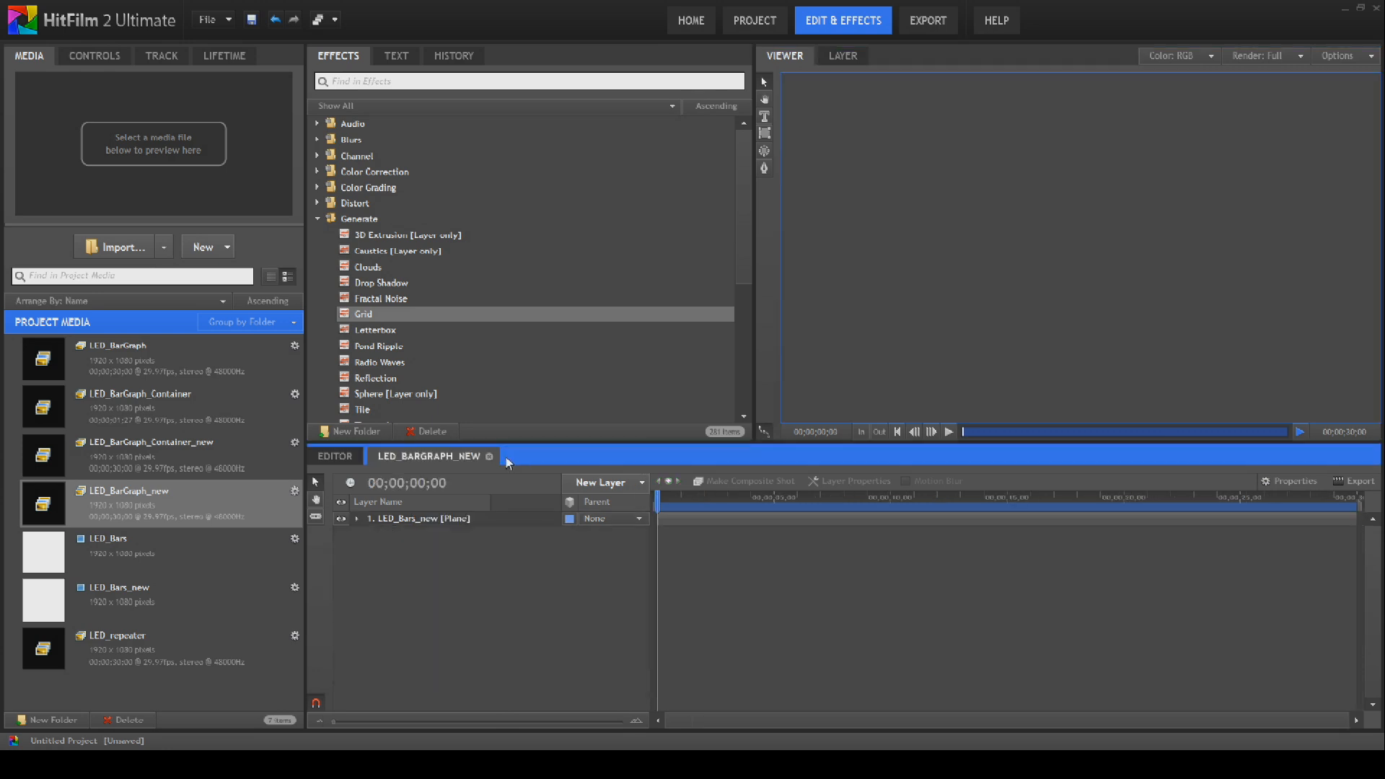
{"action": "left_click", "coordinate": [489, 455]}
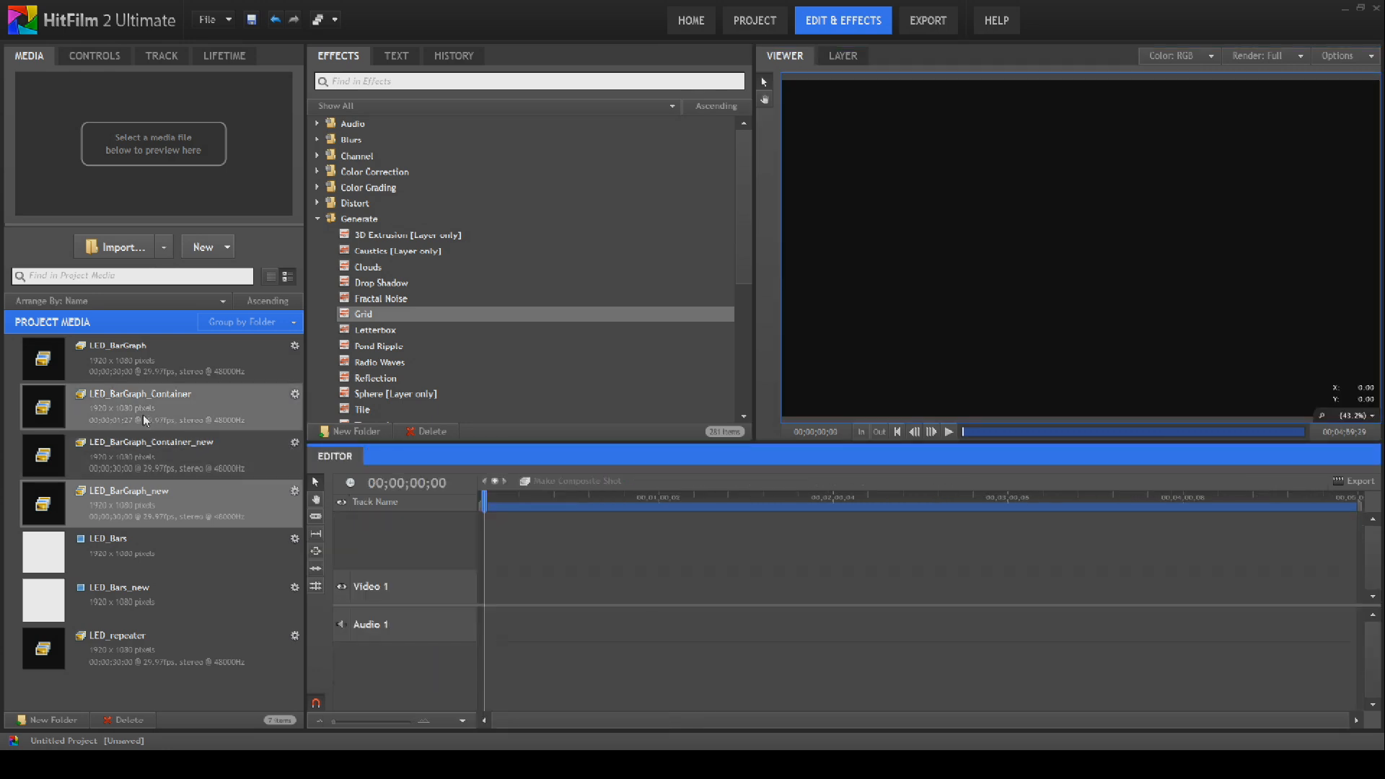
{"action": "double_click", "coordinate": [107, 413]}
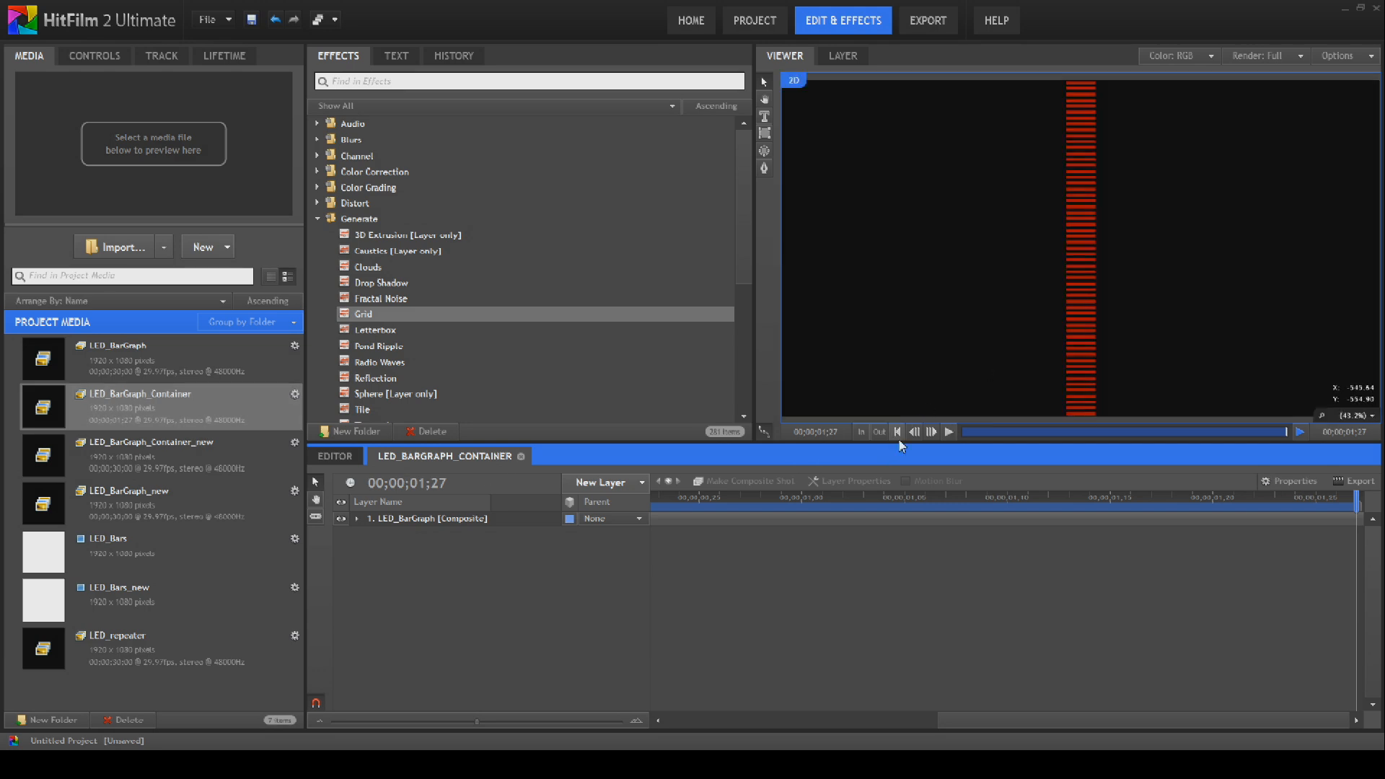
{"action": "left_click", "coordinate": [948, 431]}
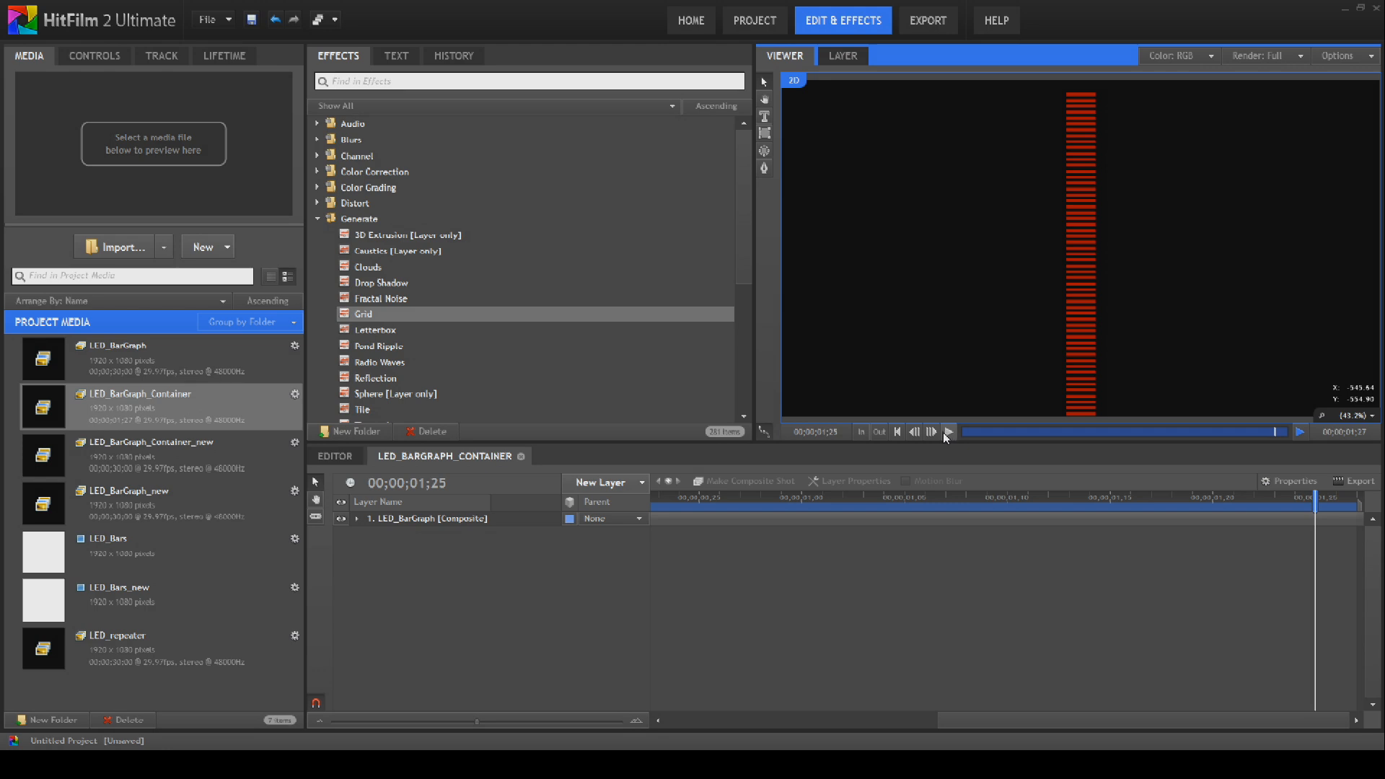
{"action": "left_click", "coordinate": [931, 433]}
{"action": "left_click", "coordinate": [931, 433]}
Check the container shot's length in frames and as timecode, and review its duration in the composite shot properties.
{"action": "right_click", "coordinate": [431, 494]}
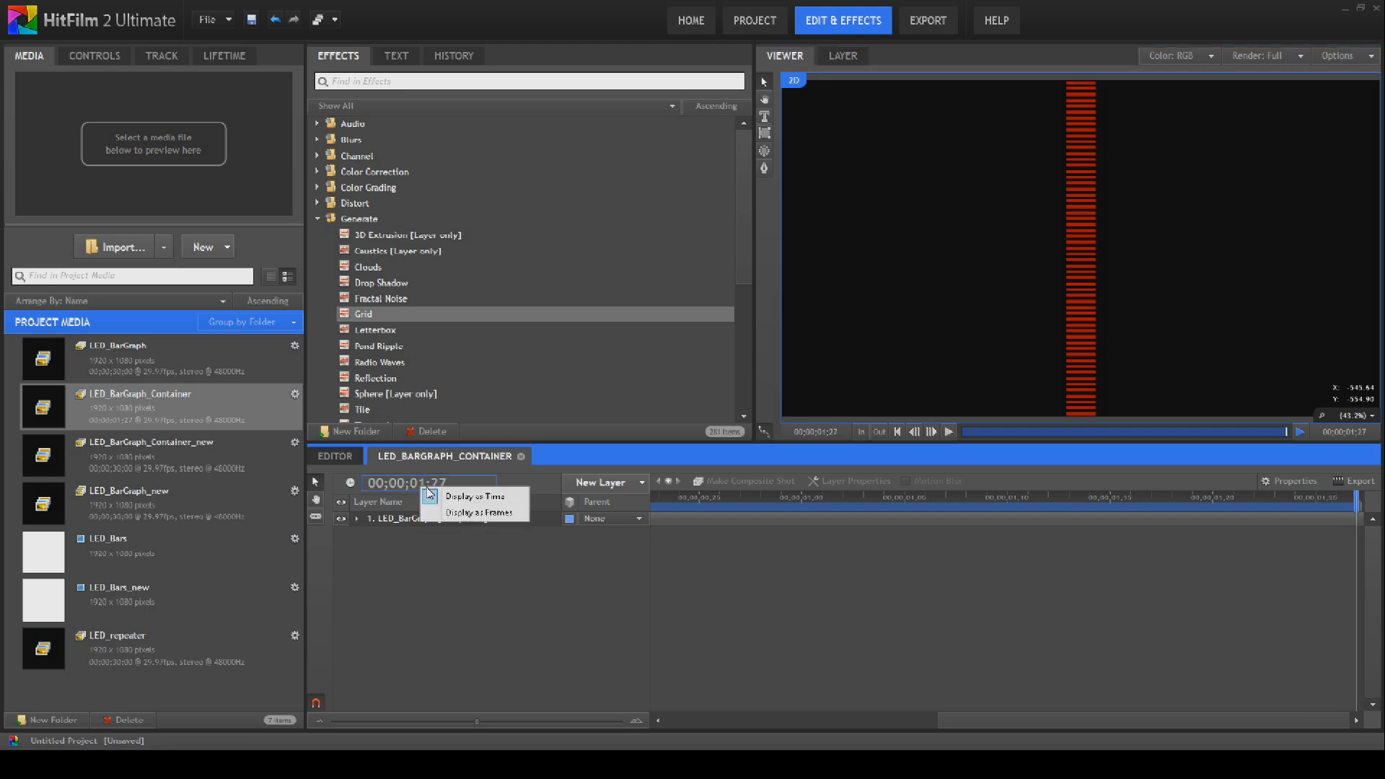
{"action": "left_click", "coordinate": [462, 513]}
{"action": "right_click", "coordinate": [452, 486]}
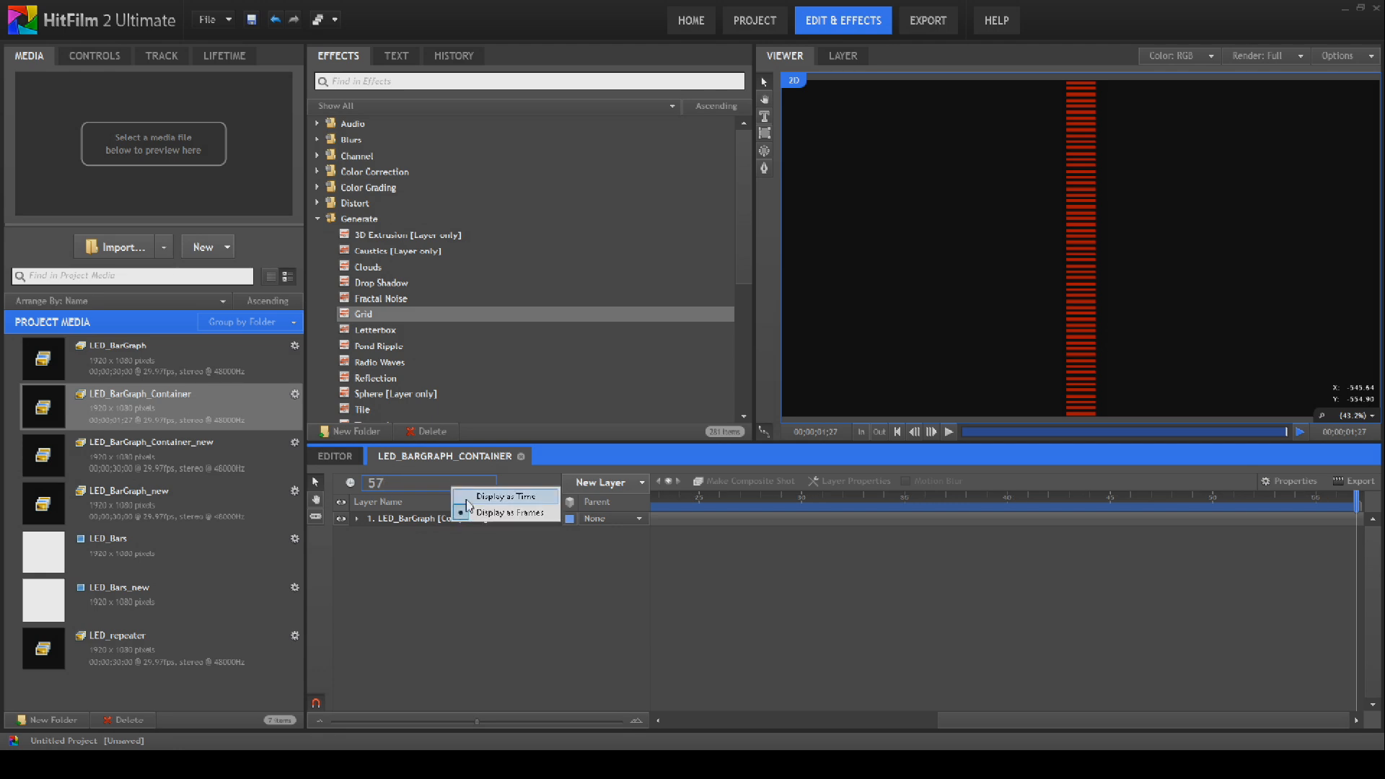
{"action": "left_click", "coordinate": [461, 497]}
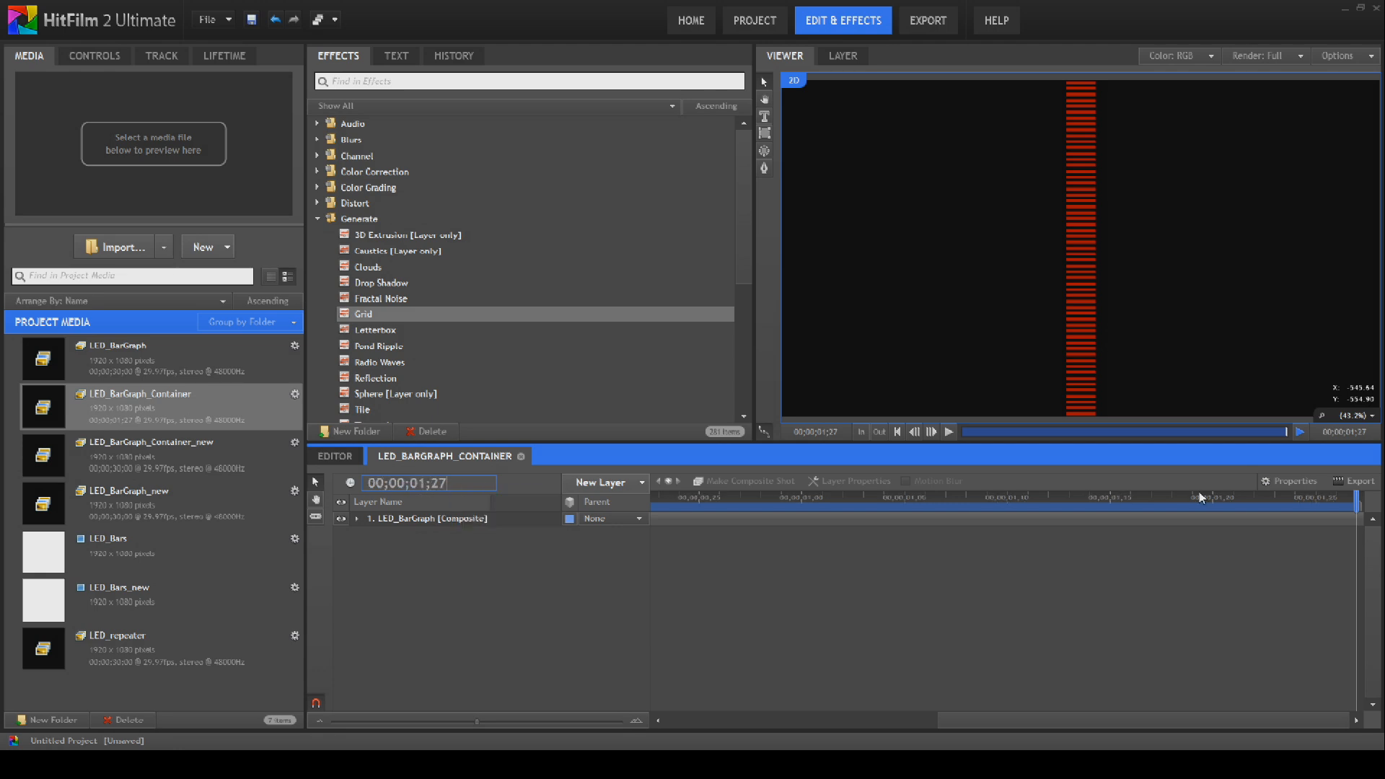
{"action": "left_click", "coordinate": [1286, 480]}
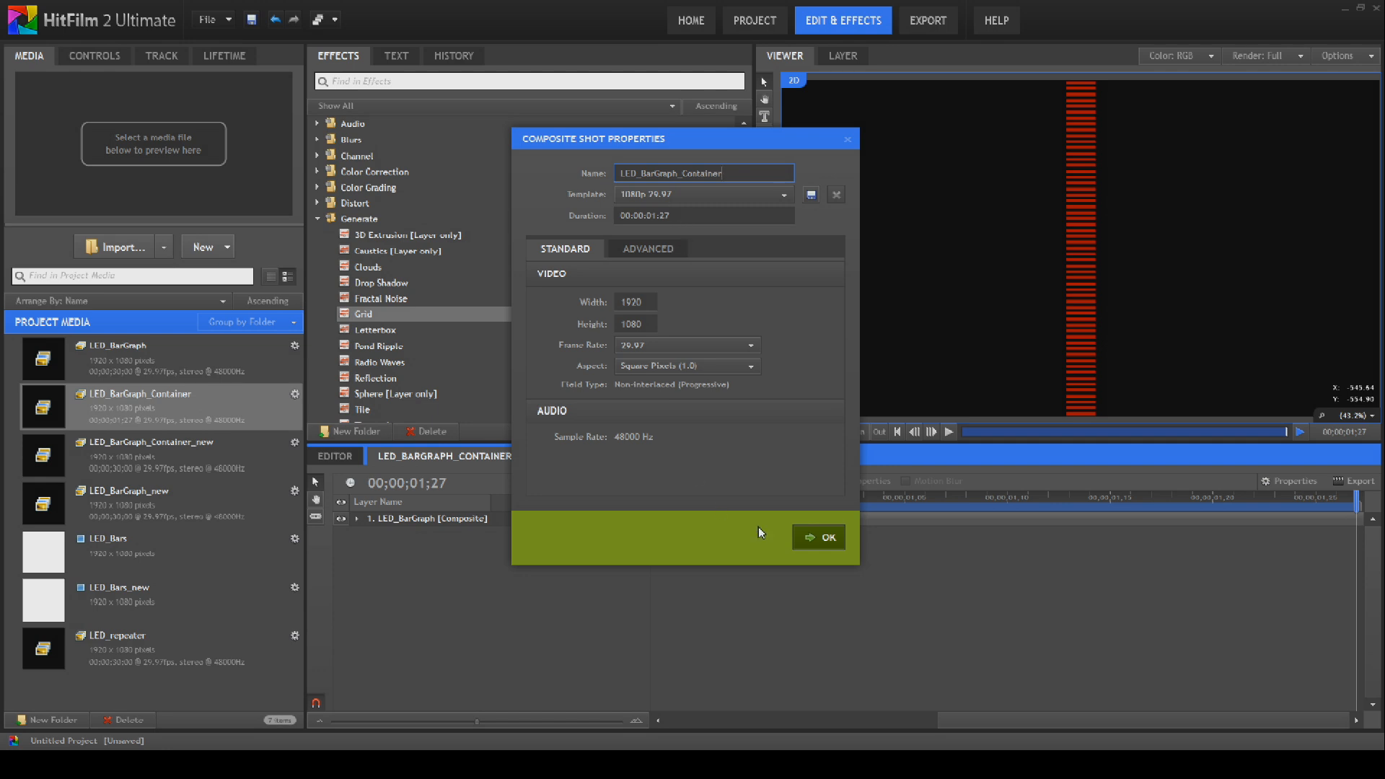
{"action": "left_click", "coordinate": [812, 538]}
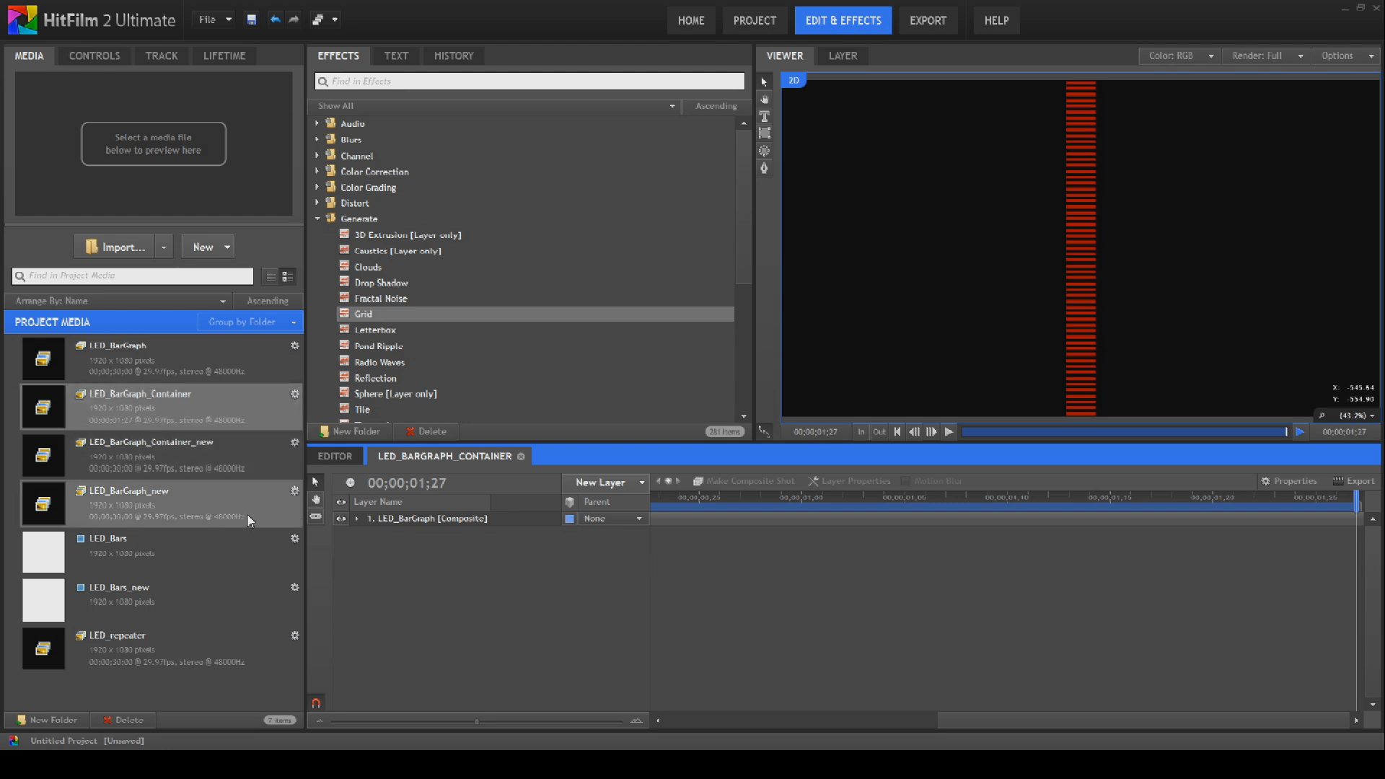
Open the LED_repeater composite shot and play it from the start.
{"action": "double_click", "coordinate": [150, 650]}
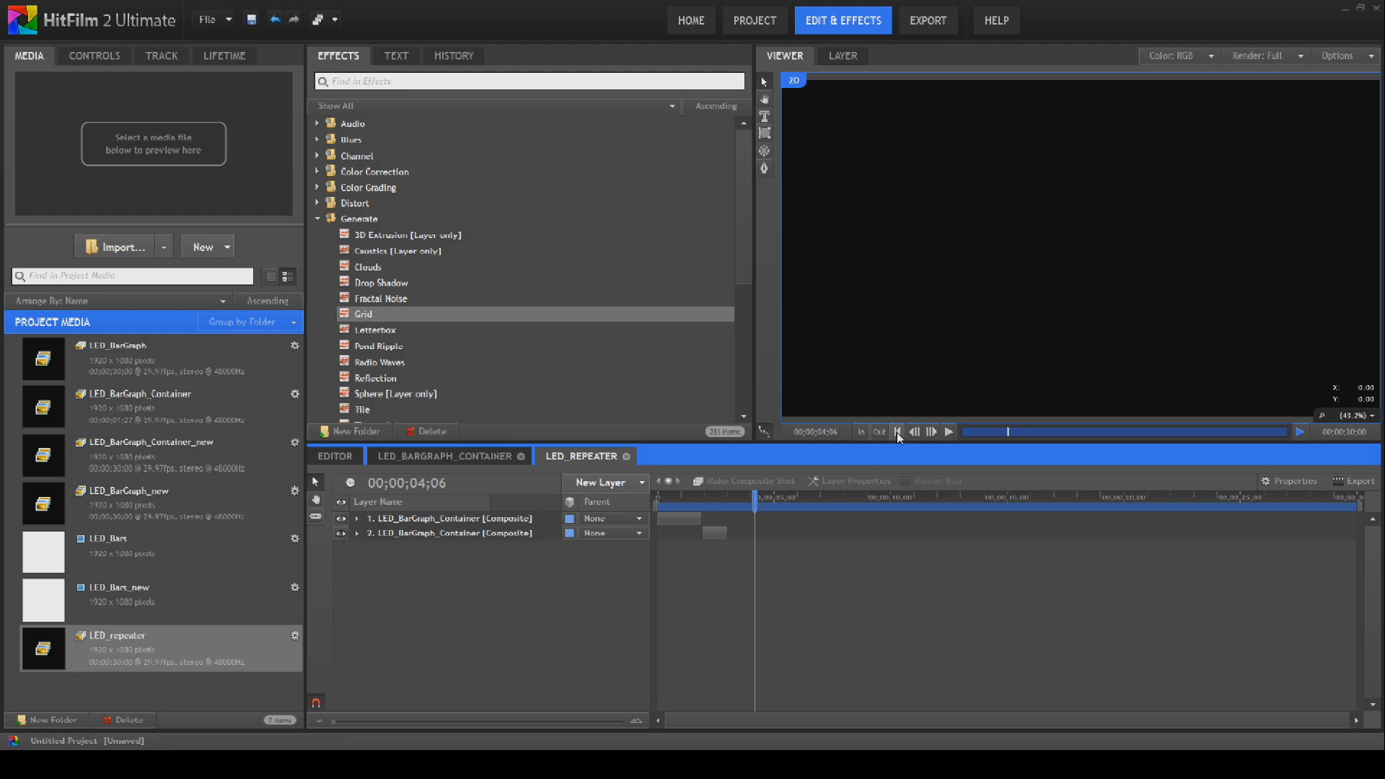
{"action": "left_click", "coordinate": [897, 431]}
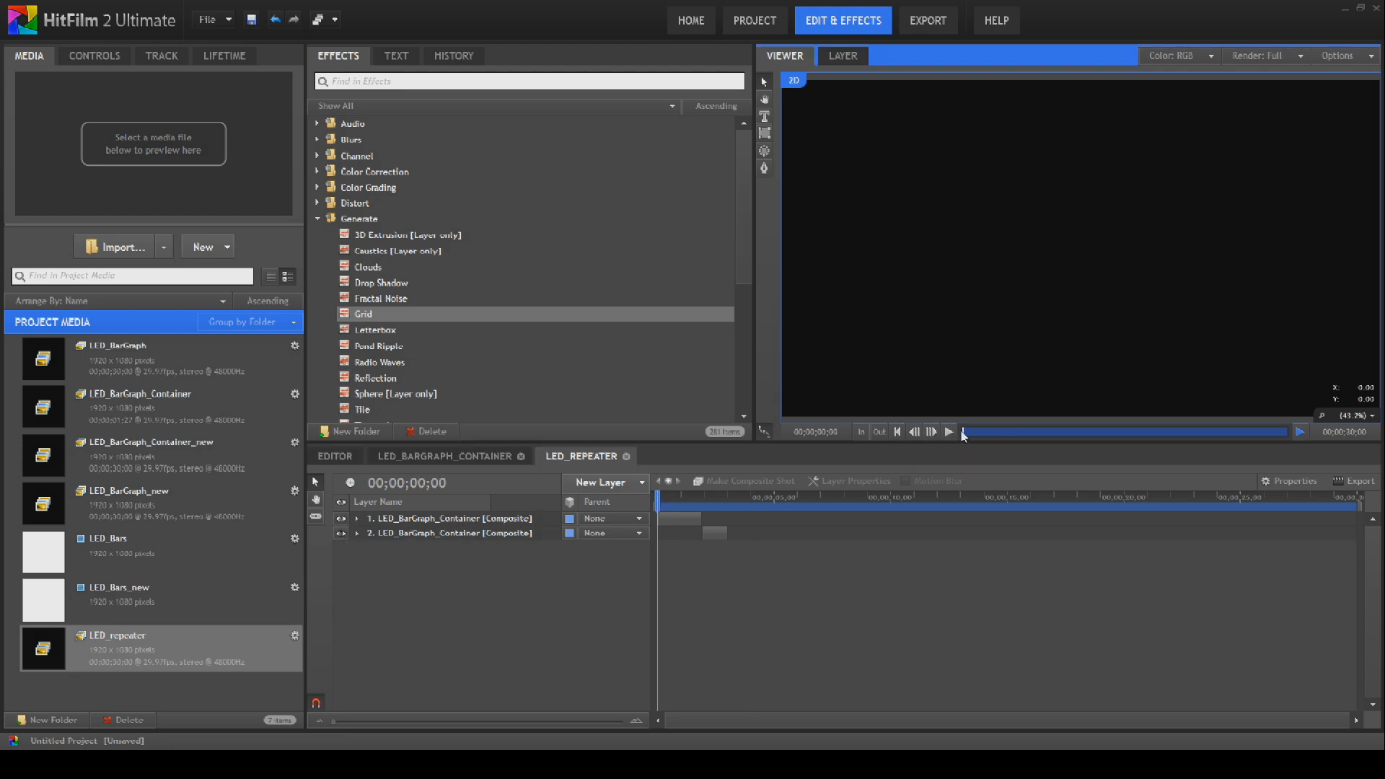
{"action": "left_click", "coordinate": [948, 431]}
{"action": "left_click", "coordinate": [948, 432]}
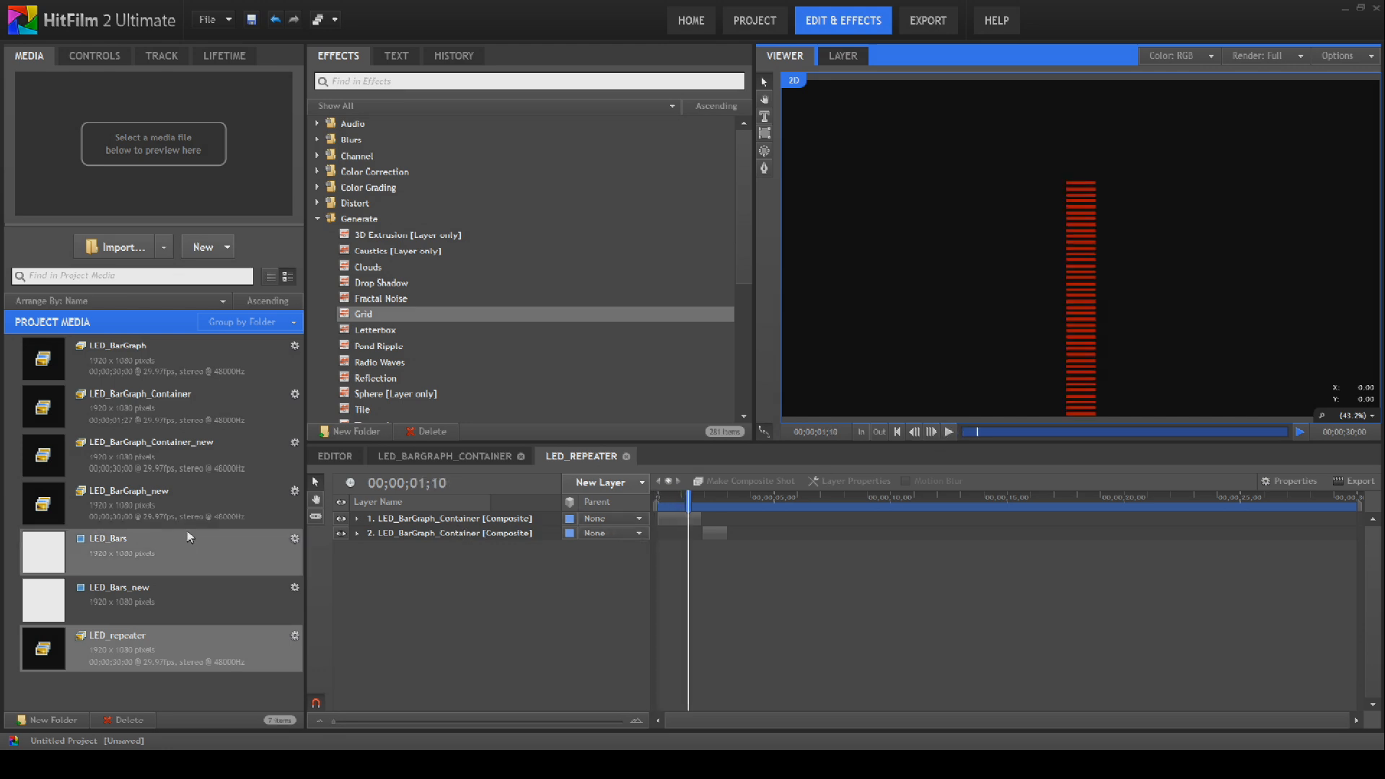
Replace the second LED_BarGraph_Container layer with a duplicate of the first, placed directly after the first layer's clip.
{"action": "right_click", "coordinate": [427, 533]}
{"action": "left_click", "coordinate": [482, 489]}
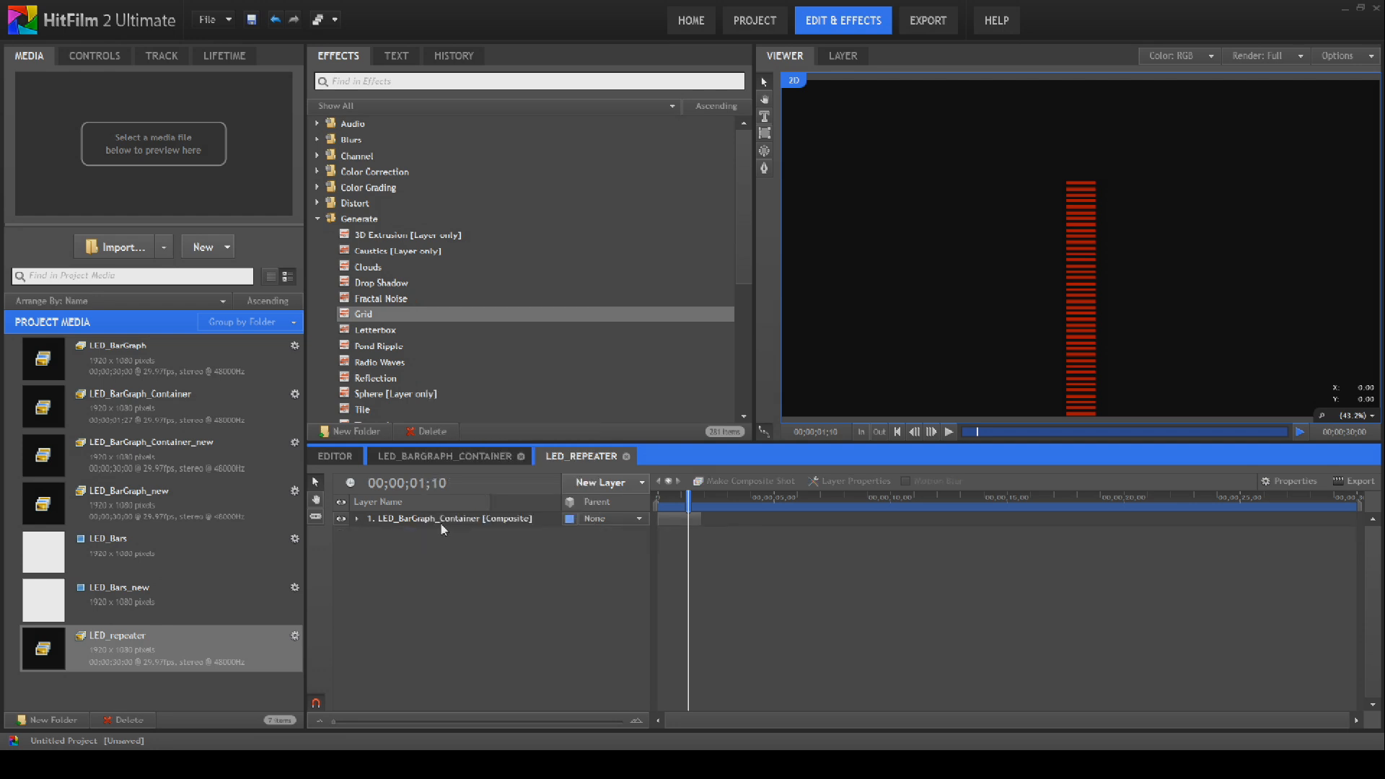
{"action": "right_click", "coordinate": [439, 522]}
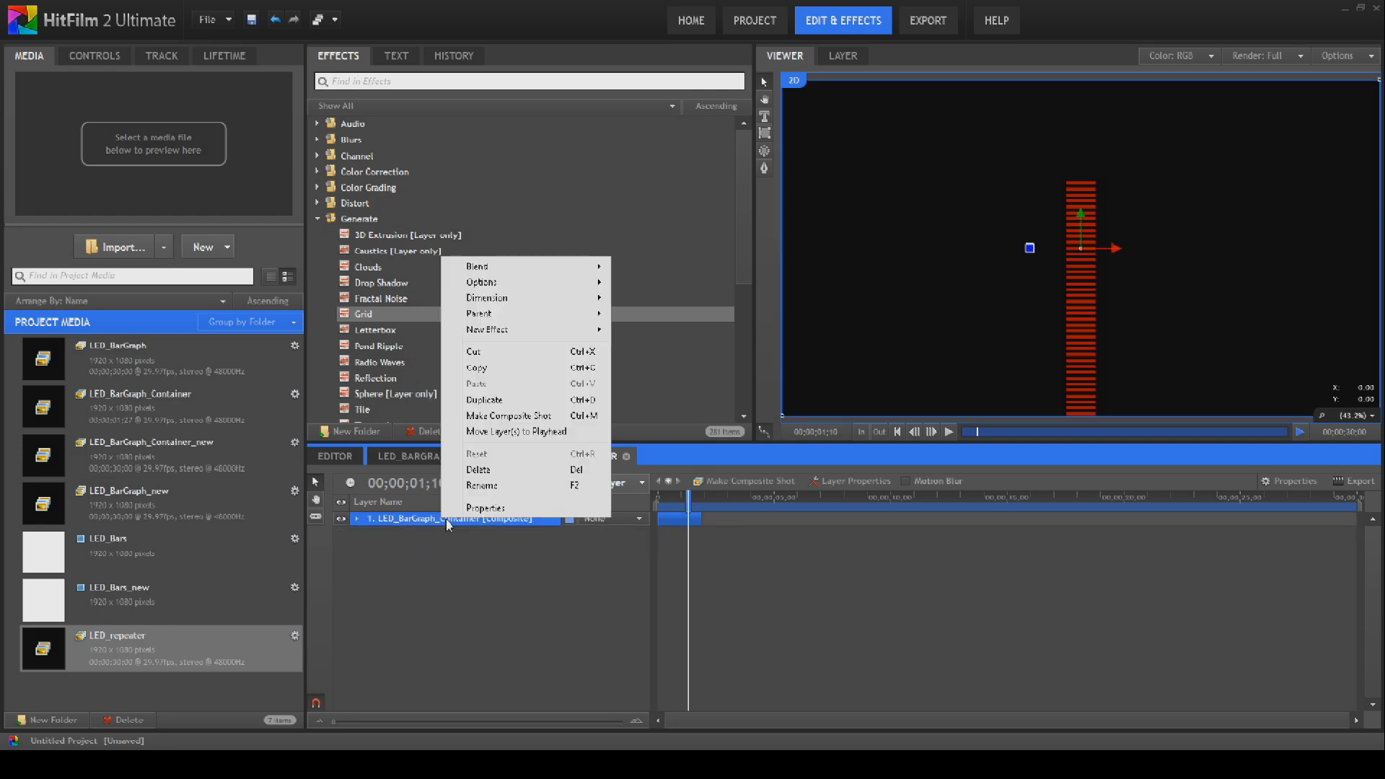
{"action": "left_click", "coordinate": [498, 400]}
{"action": "left_click_drag", "start_coordinate": [685, 543], "coordinate": [723, 537]}
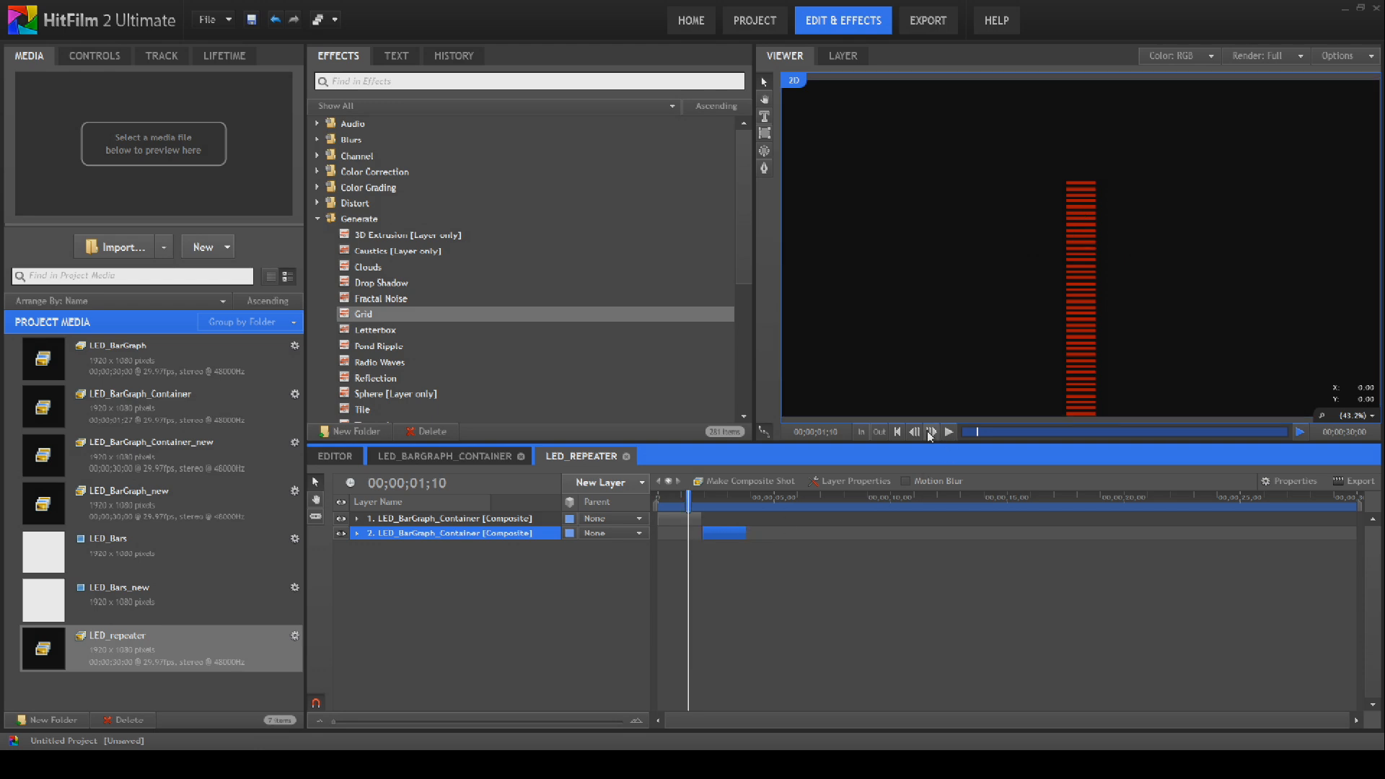
Play the repeater shot from the start to preview the two consecutive bar graph clips.
{"action": "left_click", "coordinate": [897, 431]}
{"action": "left_click", "coordinate": [949, 432]}
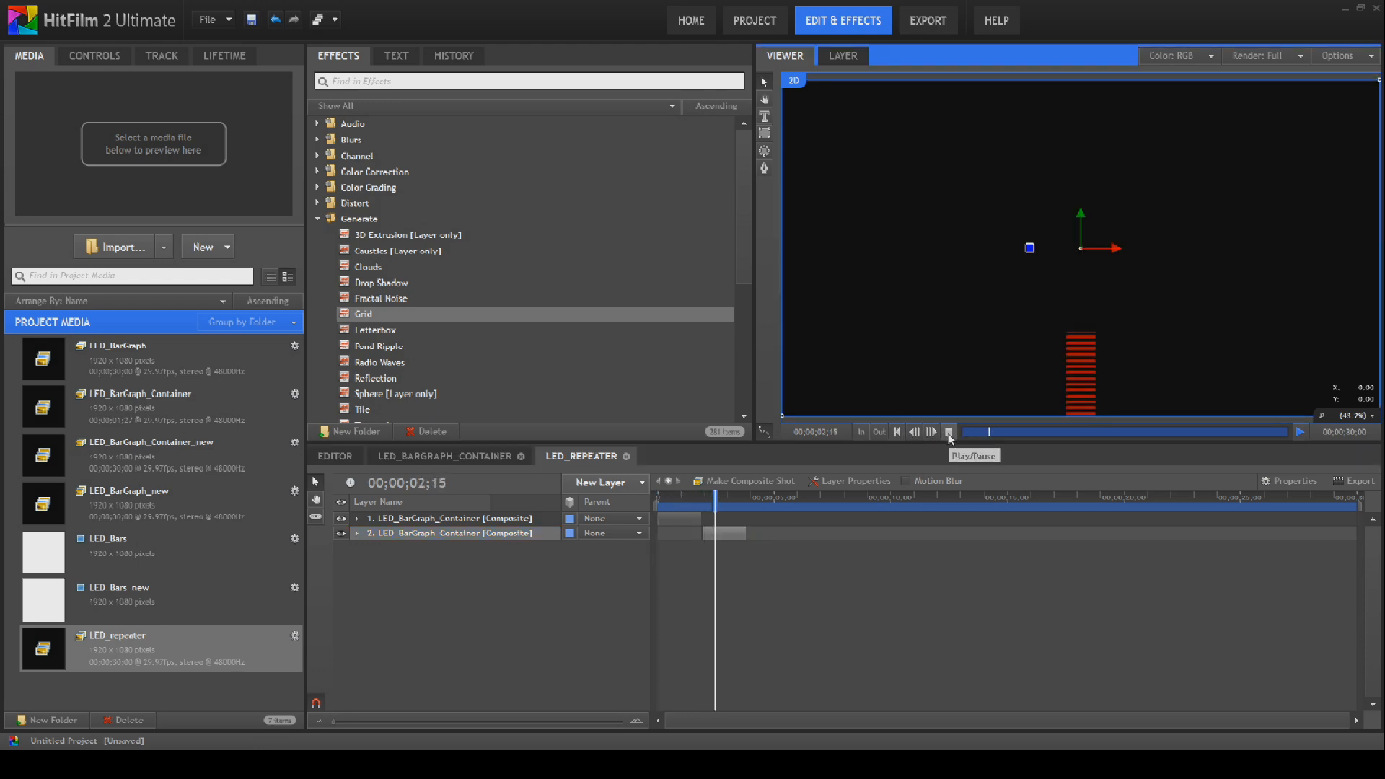
{"action": "left_click", "coordinate": [949, 432]}
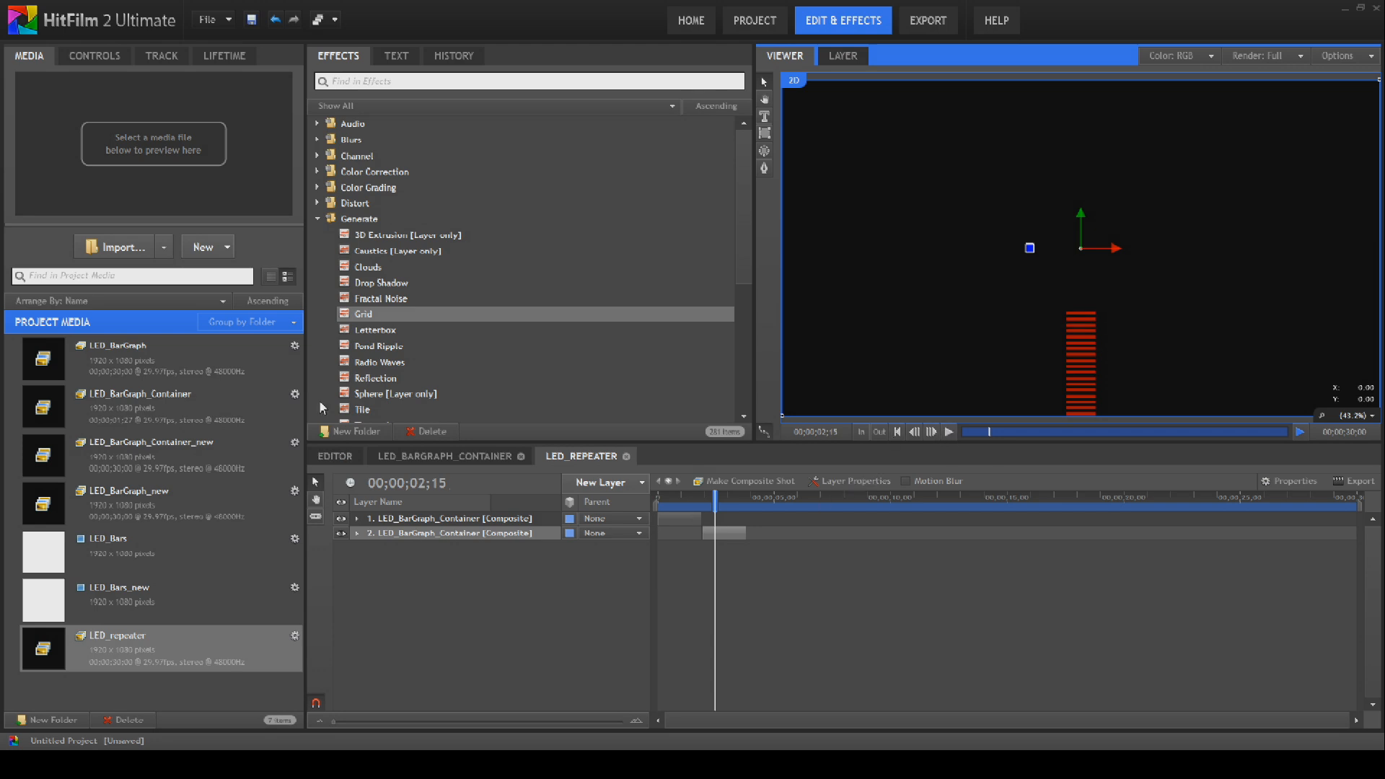
Apply the Time Reverse effect to the second LED_BarGraph_Container layer and preview the shot from the start.
{"action": "left_click", "coordinate": [318, 219]}
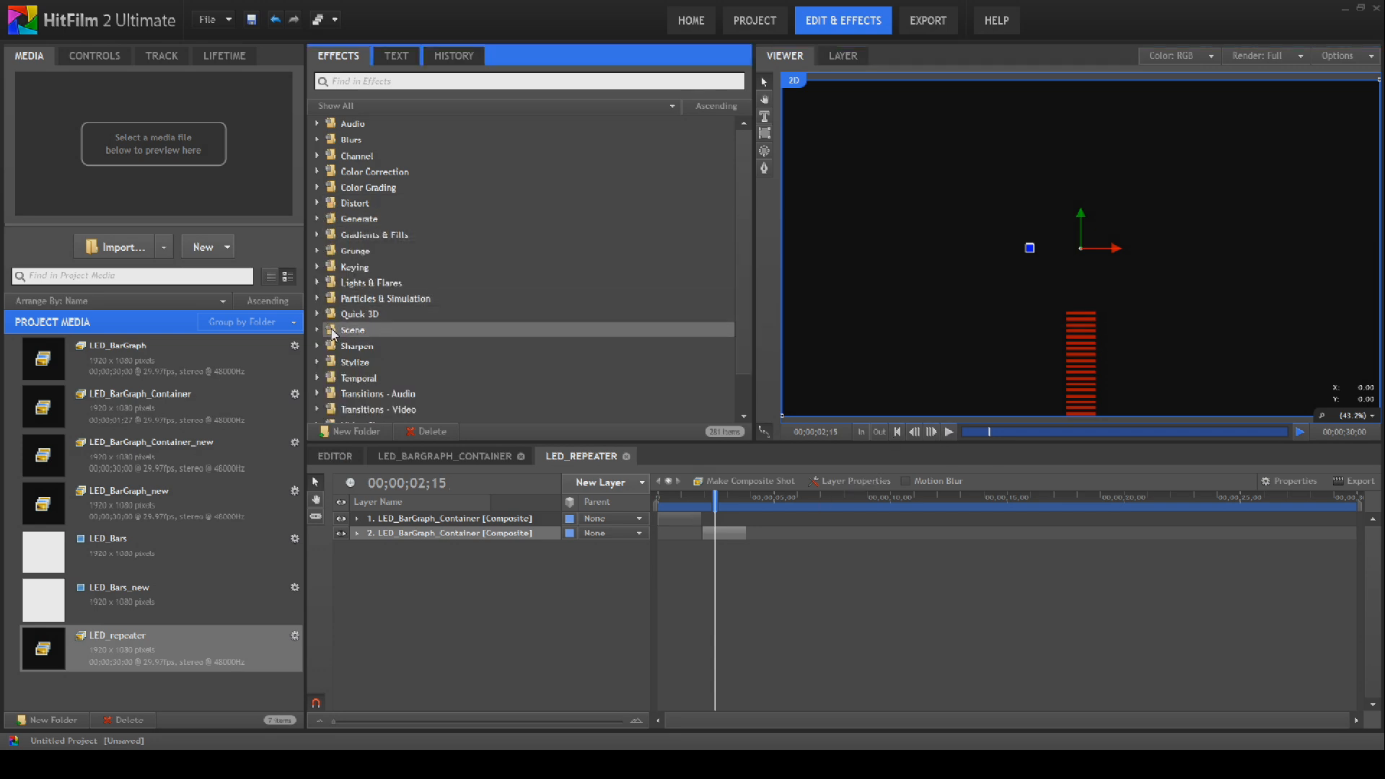
{"action": "left_click", "coordinate": [317, 378]}
{"action": "scroll", "coordinate": [396, 357], "scroll_direction": "down", "scroll_amount": 3}
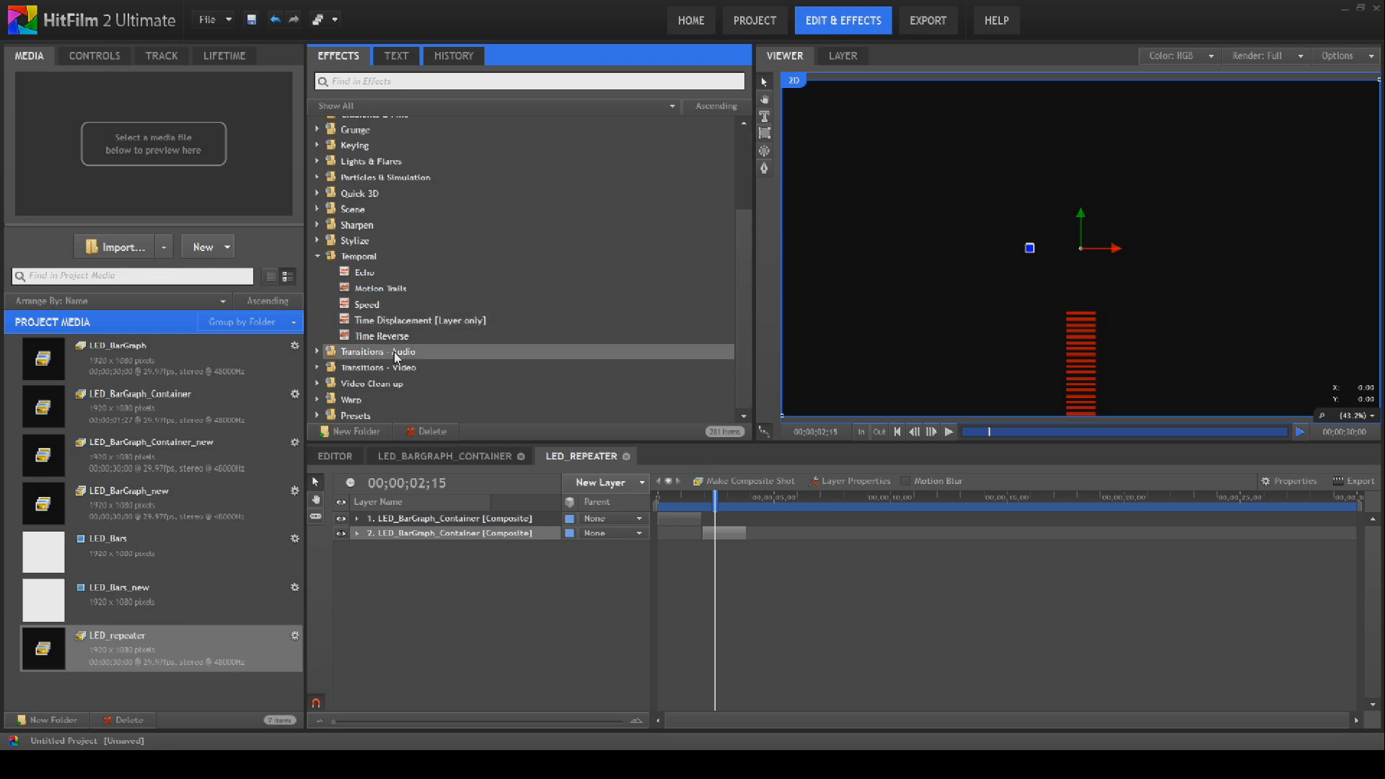
{"action": "left_click_drag", "start_coordinate": [390, 338], "coordinate": [515, 545]}
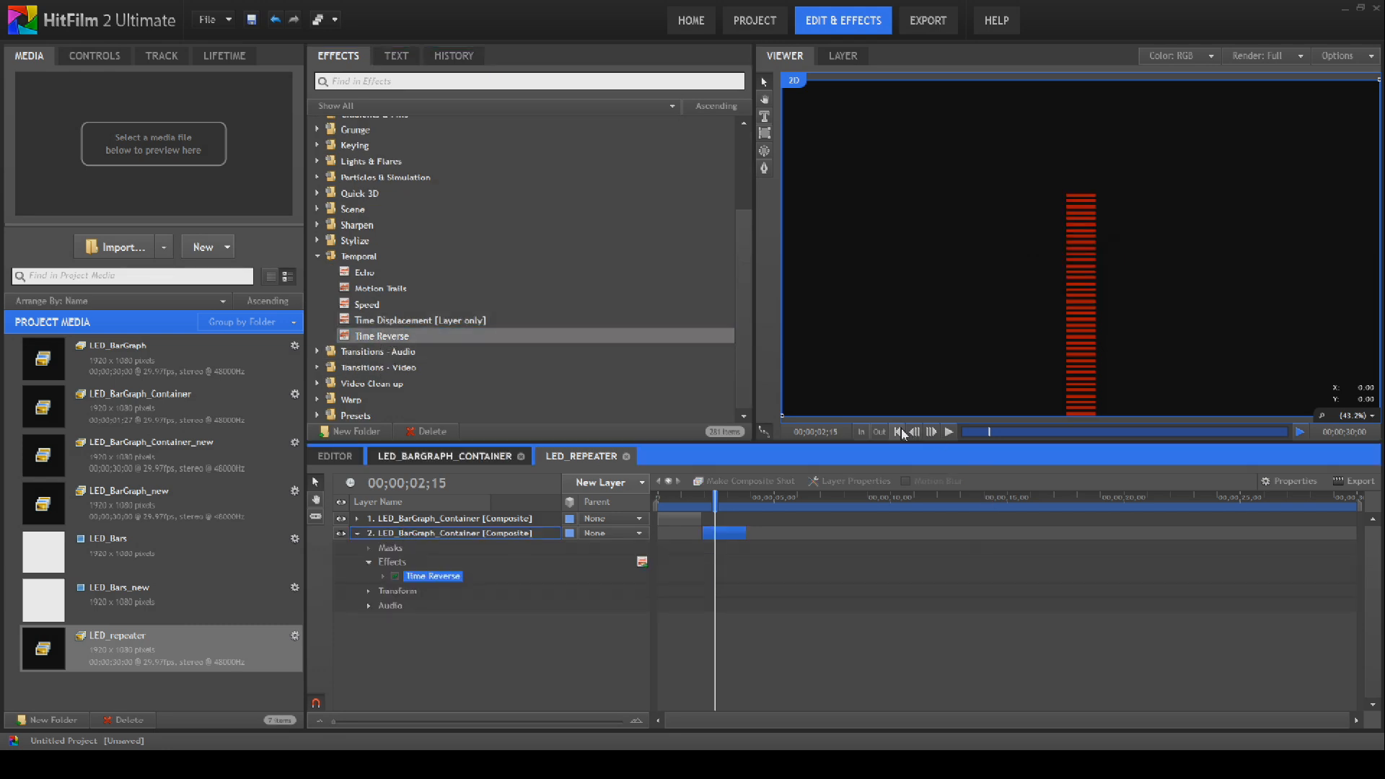
{"action": "left_click", "coordinate": [897, 431]}
{"action": "left_click", "coordinate": [949, 432]}
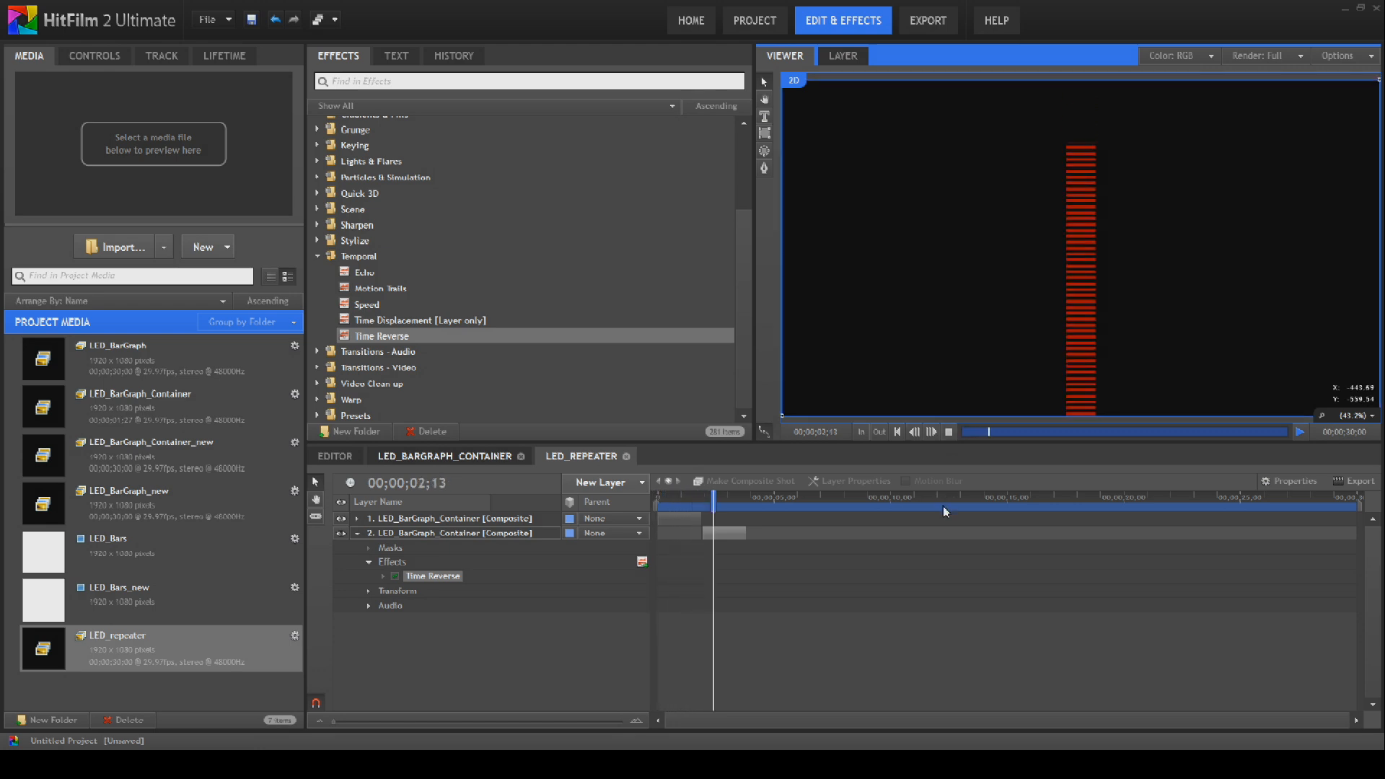
{"action": "left_click", "coordinate": [947, 433]}
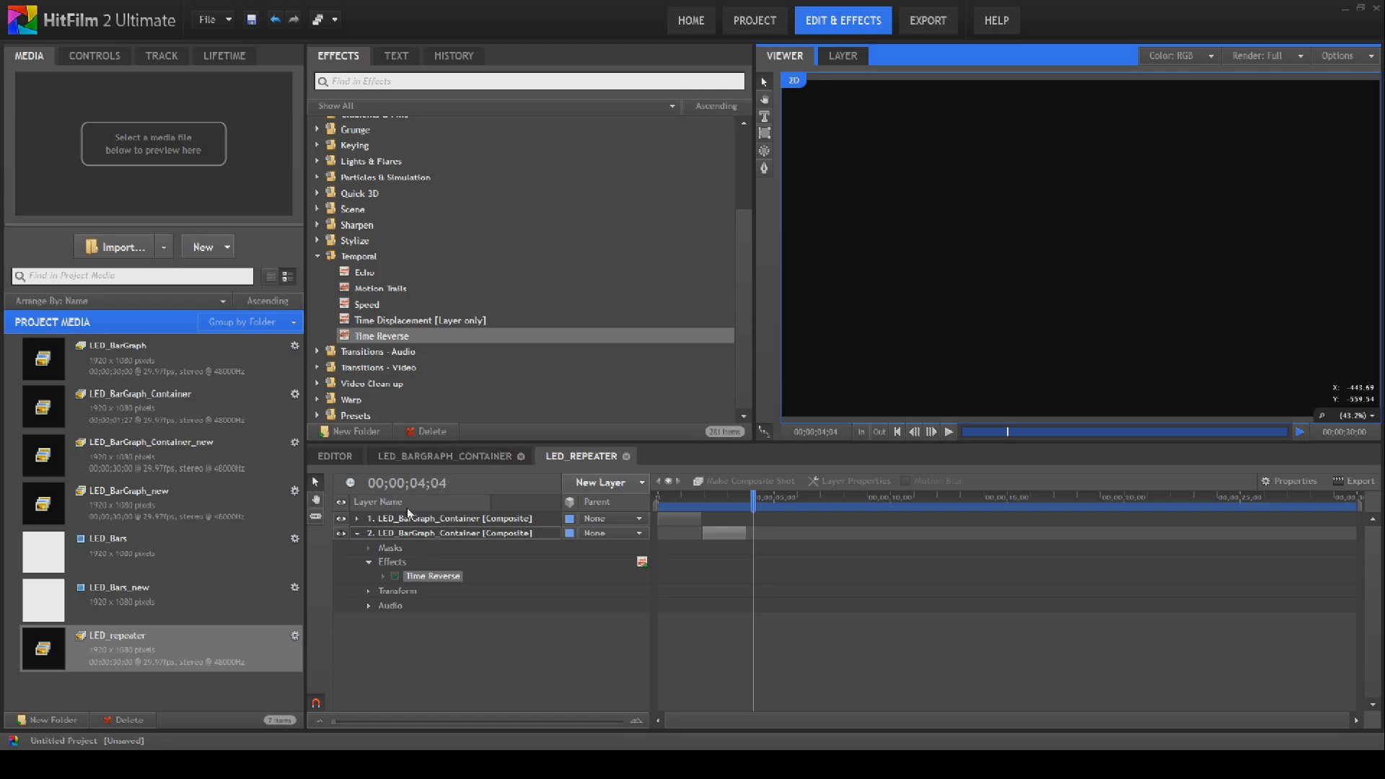
{"action": "left_click", "coordinate": [358, 535]}
{"action": "left_click", "coordinate": [356, 534]}
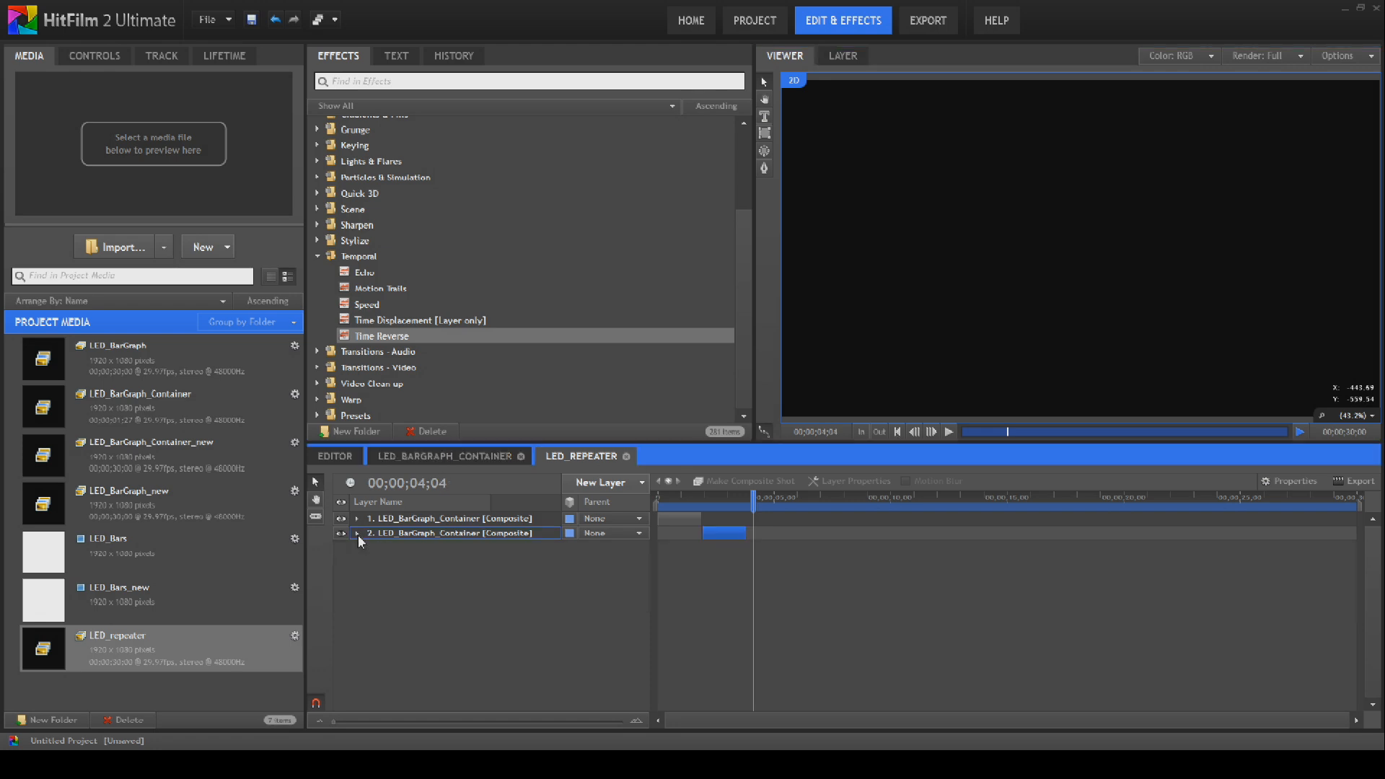
{"action": "left_click", "coordinate": [357, 534]}
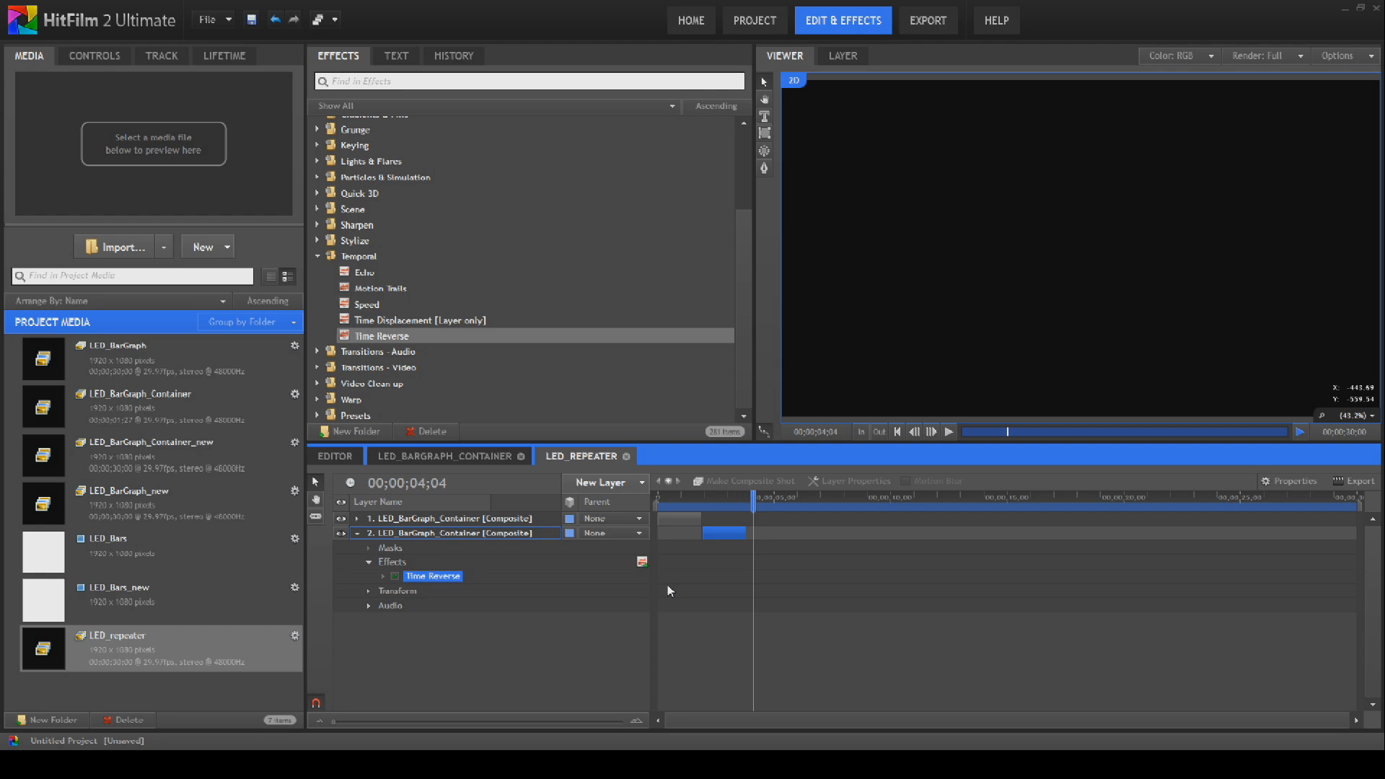
{"action": "right_click", "coordinate": [730, 538]}
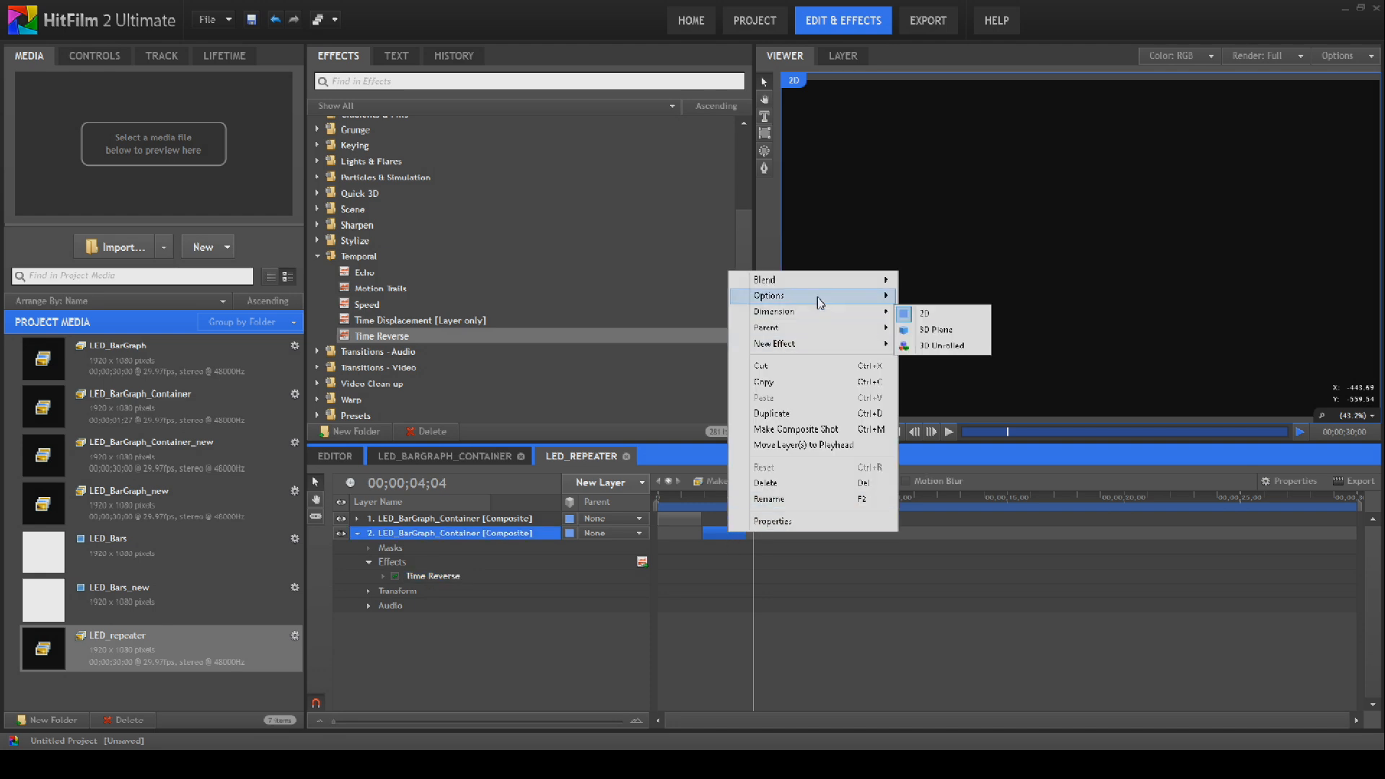
{"action": "left_click", "coordinate": [714, 537]}
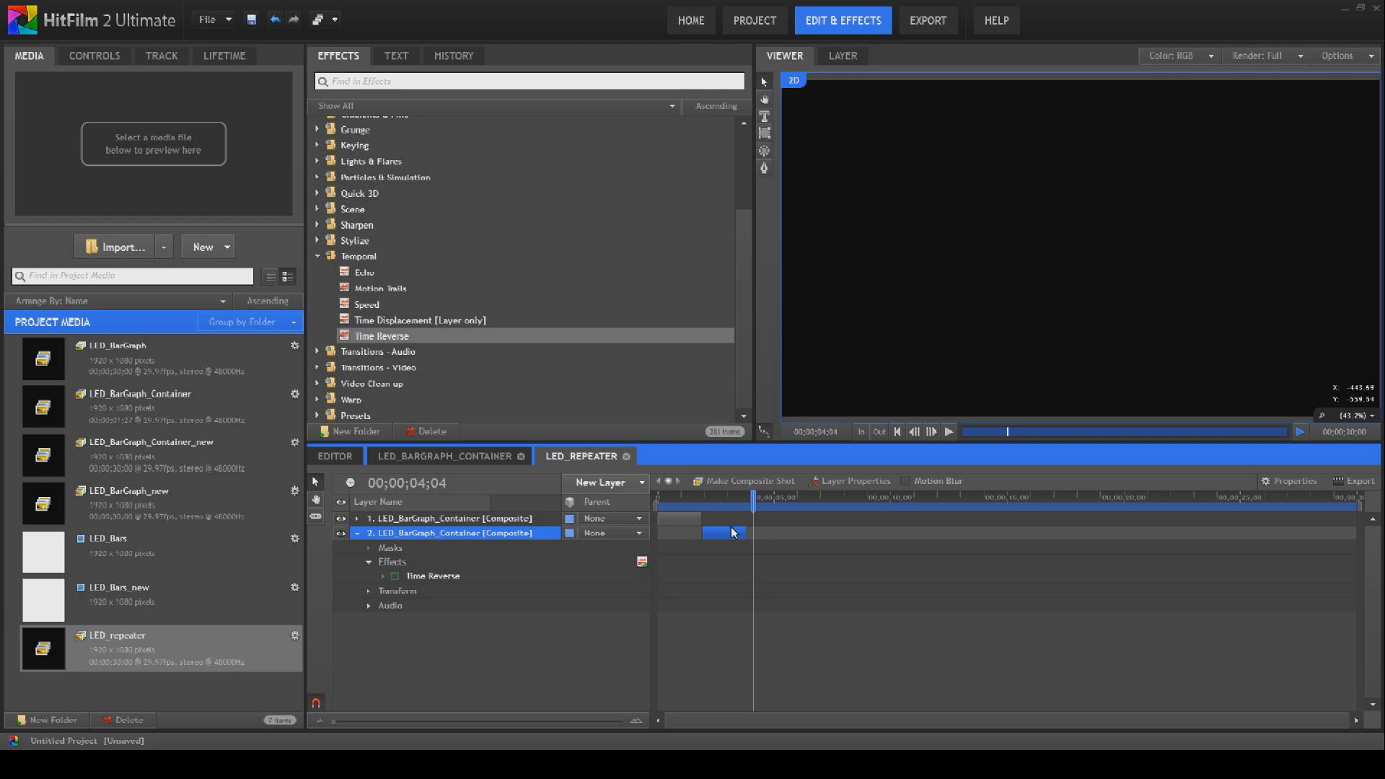
Trim the second layer's clip to roughly half its length, starting directly after the first clip, and play the shot from the start.
{"action": "left_click_drag", "start_coordinate": [705, 536], "coordinate": [714, 537]}
{"action": "left_click", "coordinate": [899, 432]}
{"action": "left_click", "coordinate": [949, 432]}
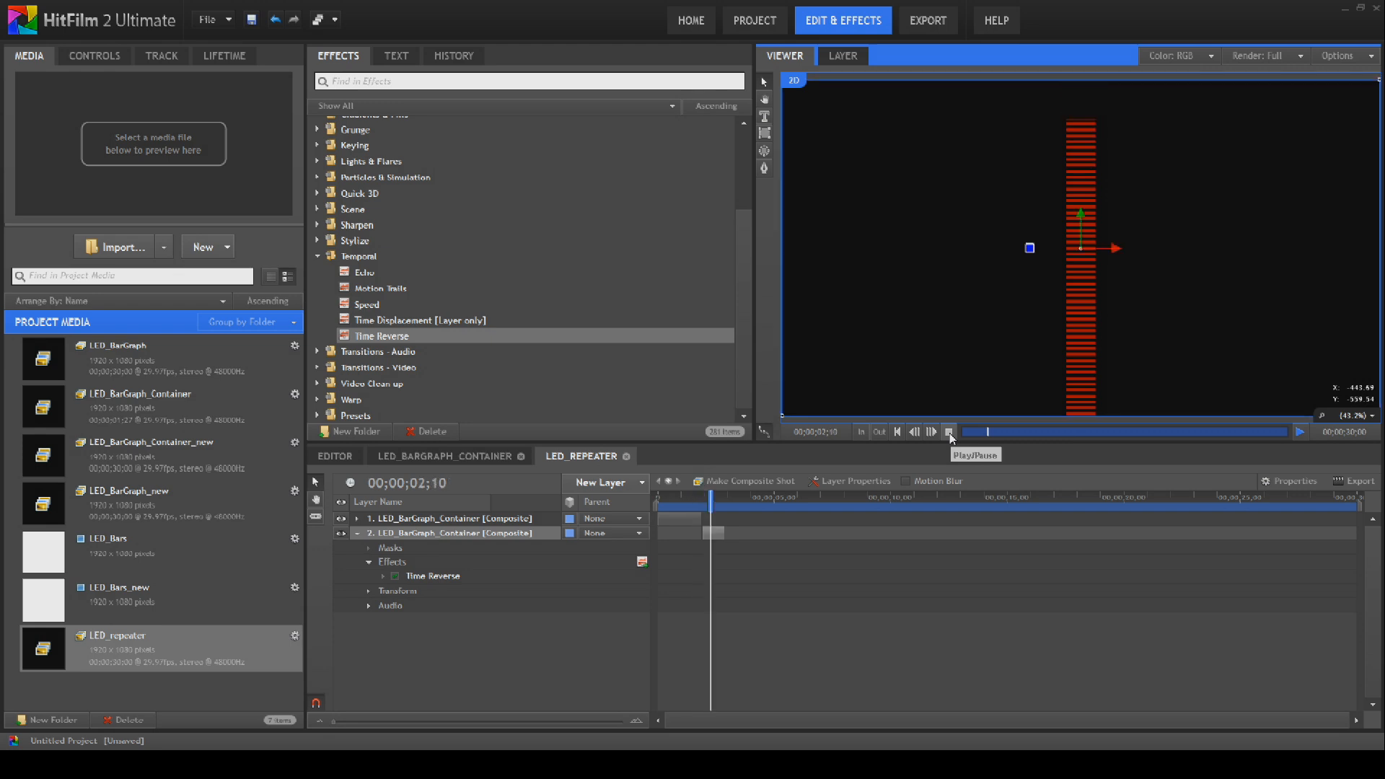
Stop the playback and duplicate the trimmed, time-reversed second LED_BarGraph_Container layer.
{"action": "left_click", "coordinate": [949, 432]}
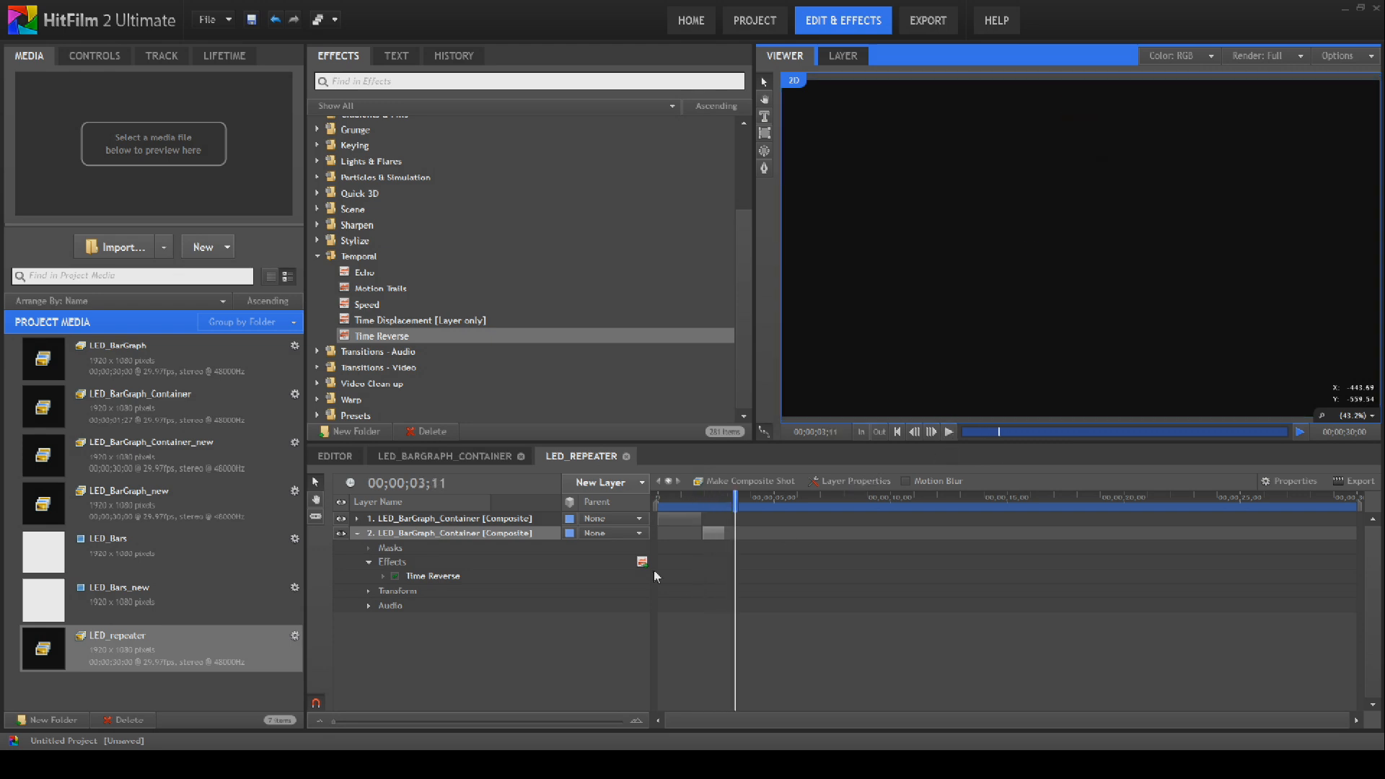
{"action": "left_click", "coordinate": [357, 534]}
{"action": "right_click", "coordinate": [401, 534]}
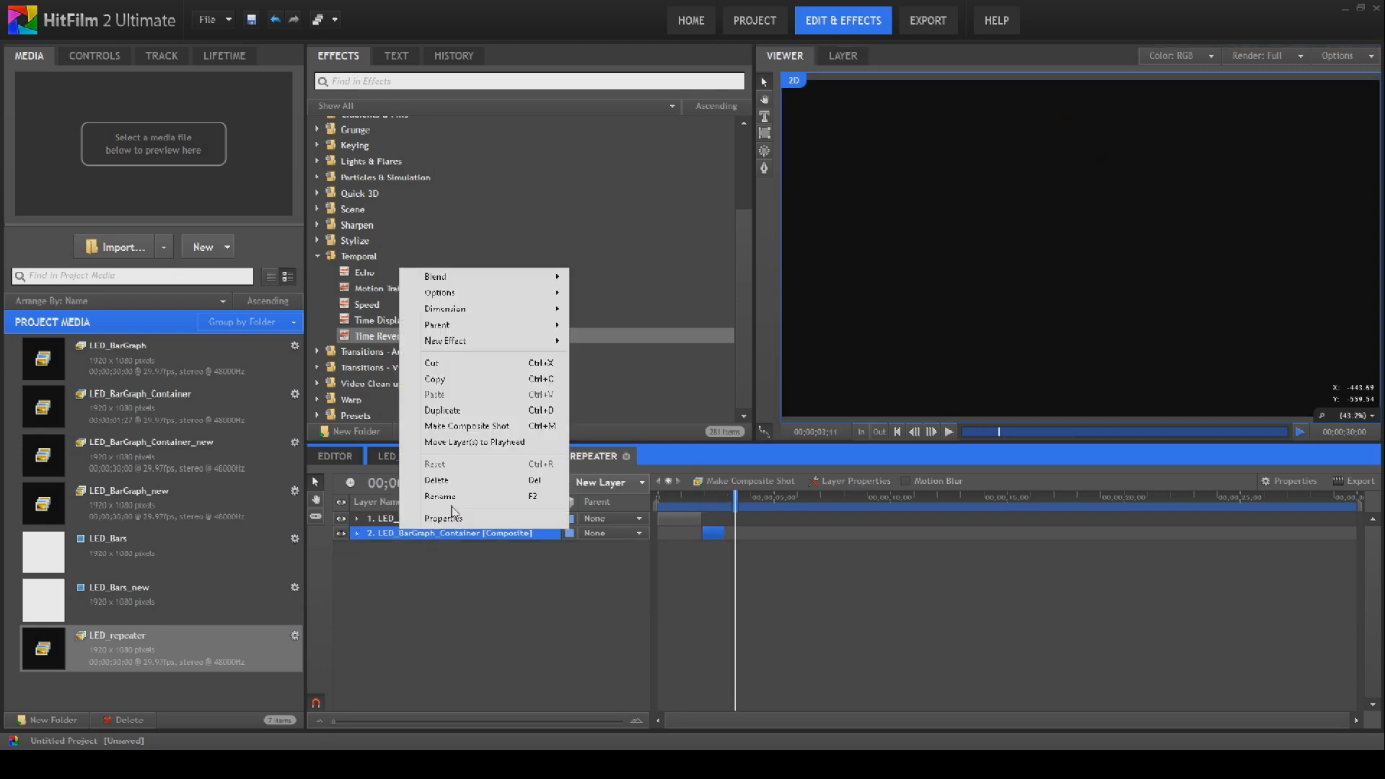
{"action": "left_click", "coordinate": [444, 411]}
Remove the Time Reverse effect from the third LED_BarGraph_Container layer and move its clip directly after the second layer's clip.
{"action": "left_click", "coordinate": [357, 548]}
{"action": "left_click", "coordinate": [369, 576]}
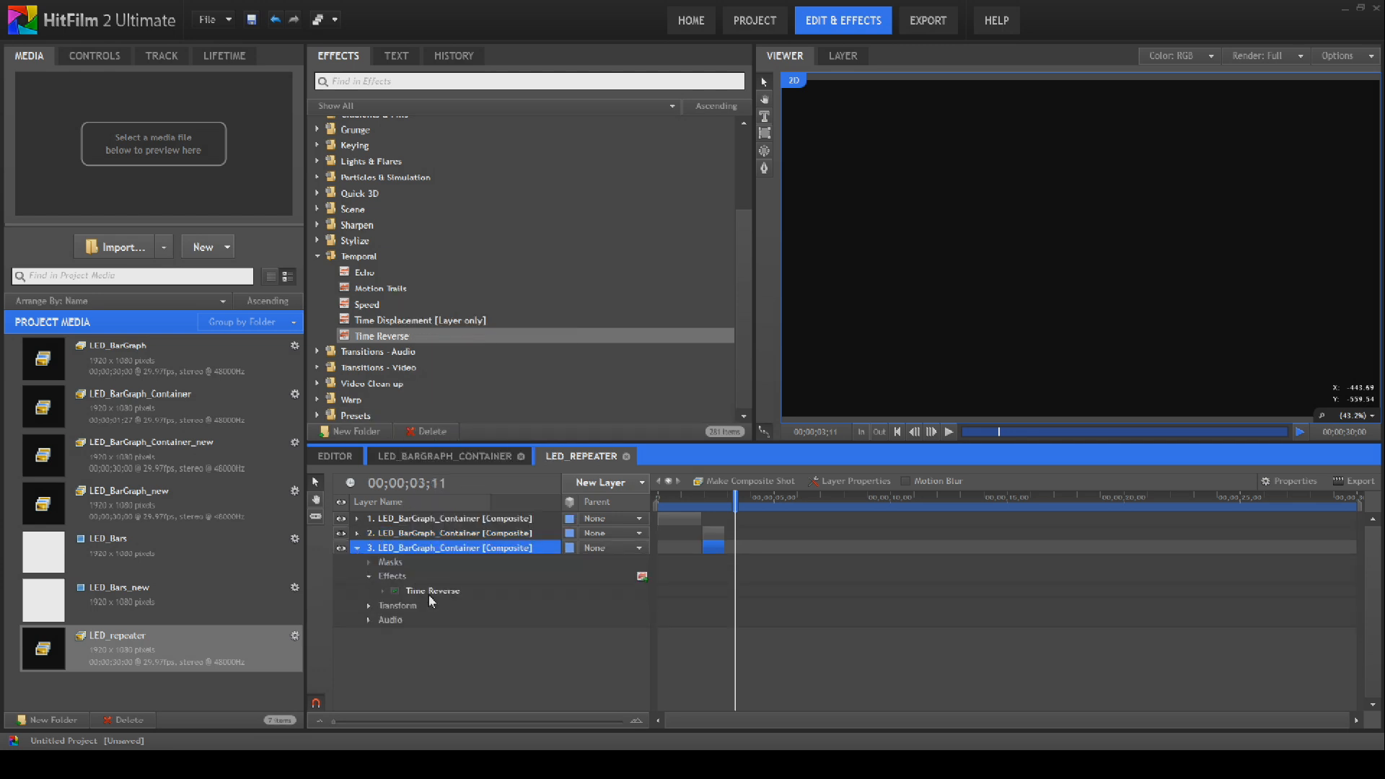
{"action": "right_click", "coordinate": [428, 592]}
{"action": "left_click", "coordinate": [468, 702]}
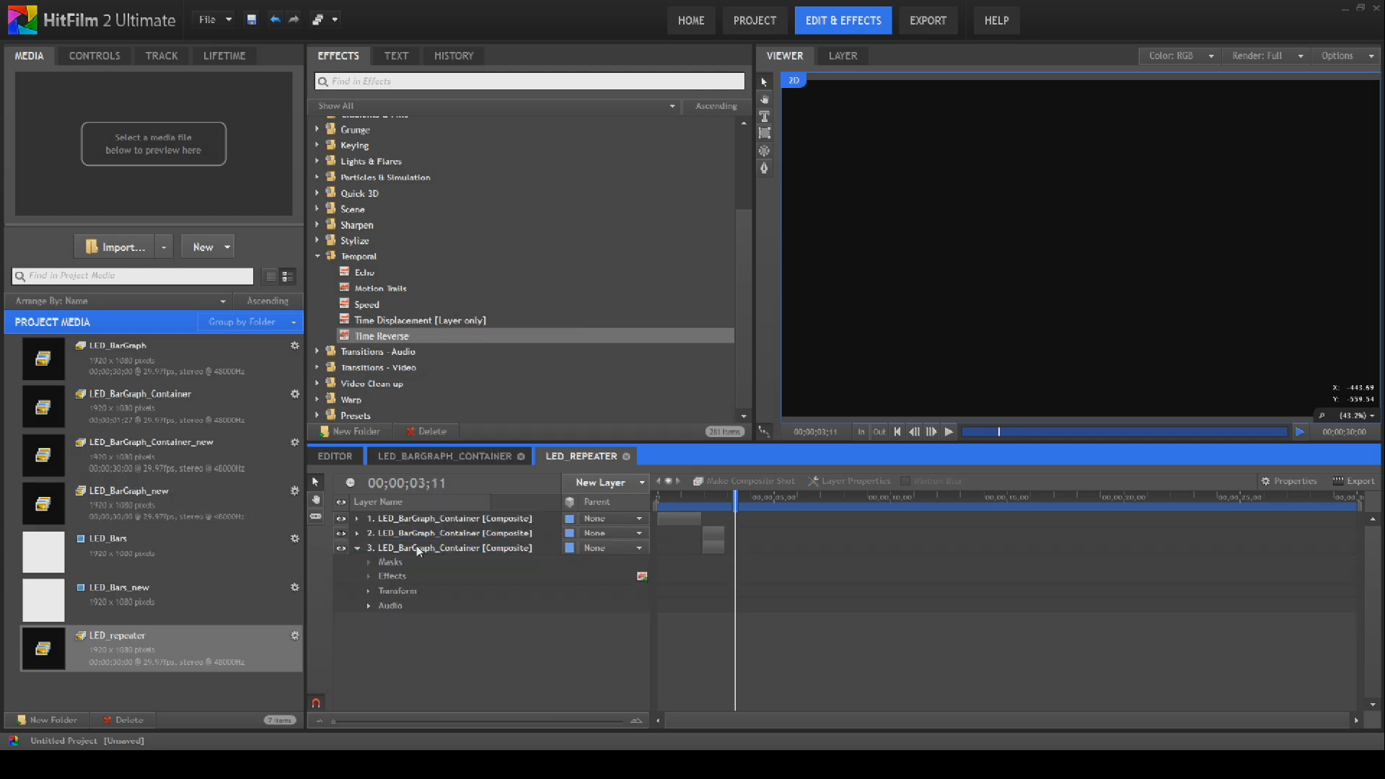
{"action": "left_click", "coordinate": [357, 548]}
{"action": "left_click_drag", "start_coordinate": [716, 552], "coordinate": [745, 556]}
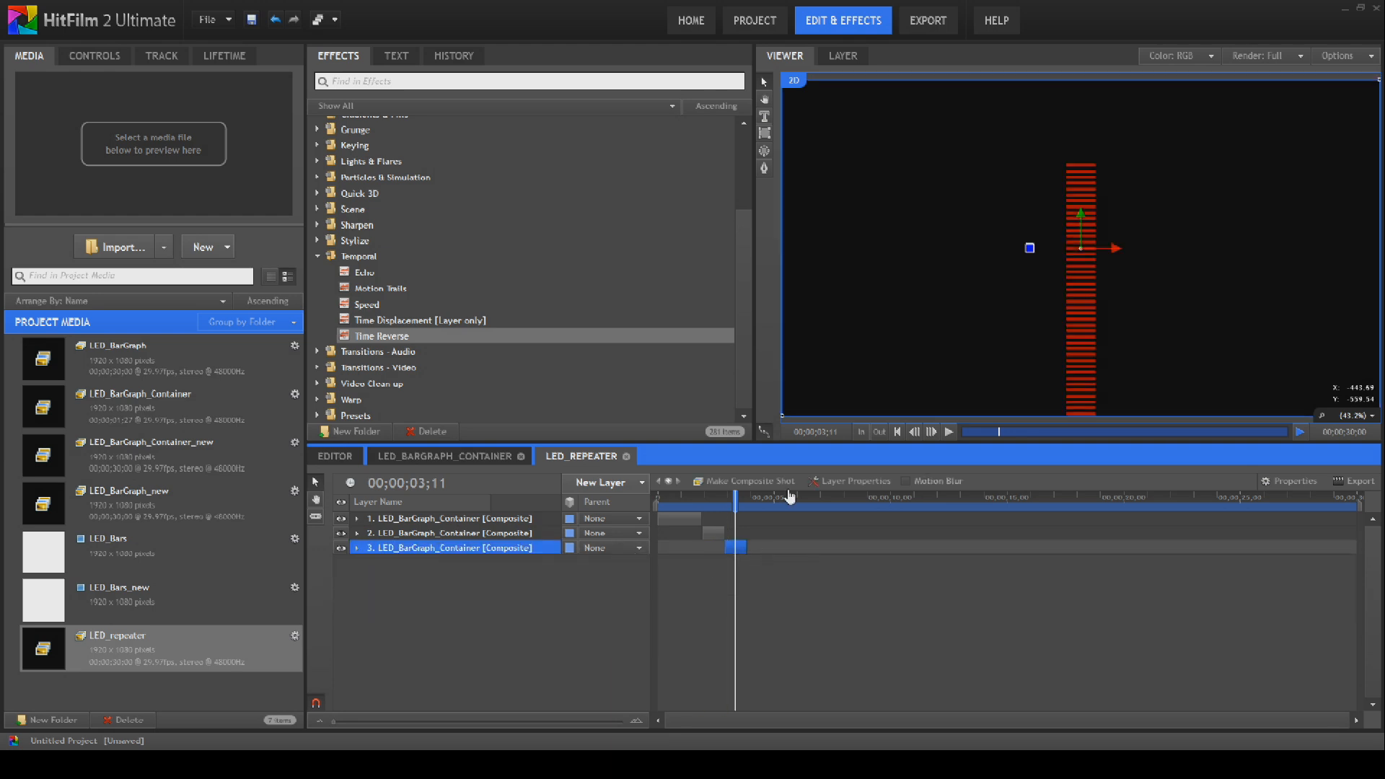
Play the repeater shot from the start to preview all three consecutive clips, and return the playhead to the beginning.
{"action": "left_click", "coordinate": [896, 431]}
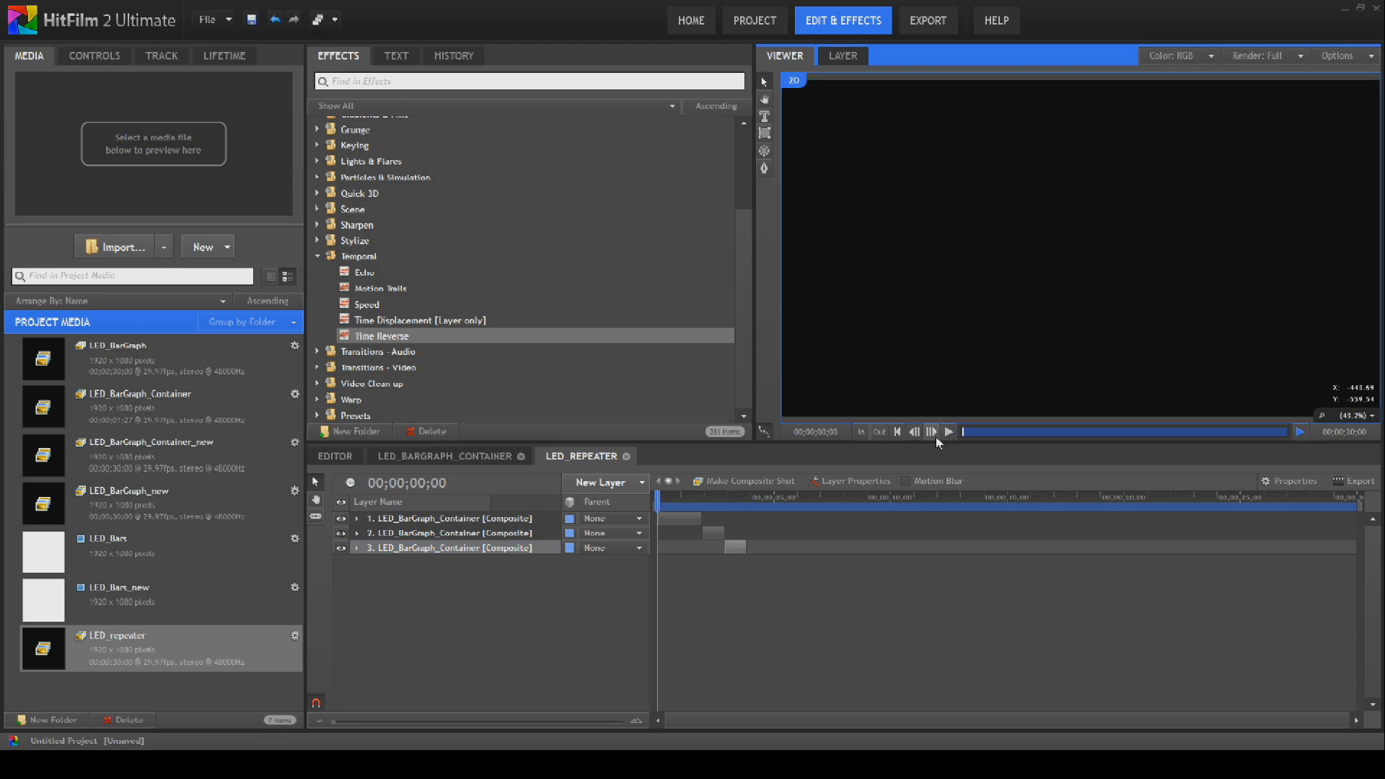
{"action": "left_click", "coordinate": [949, 433]}
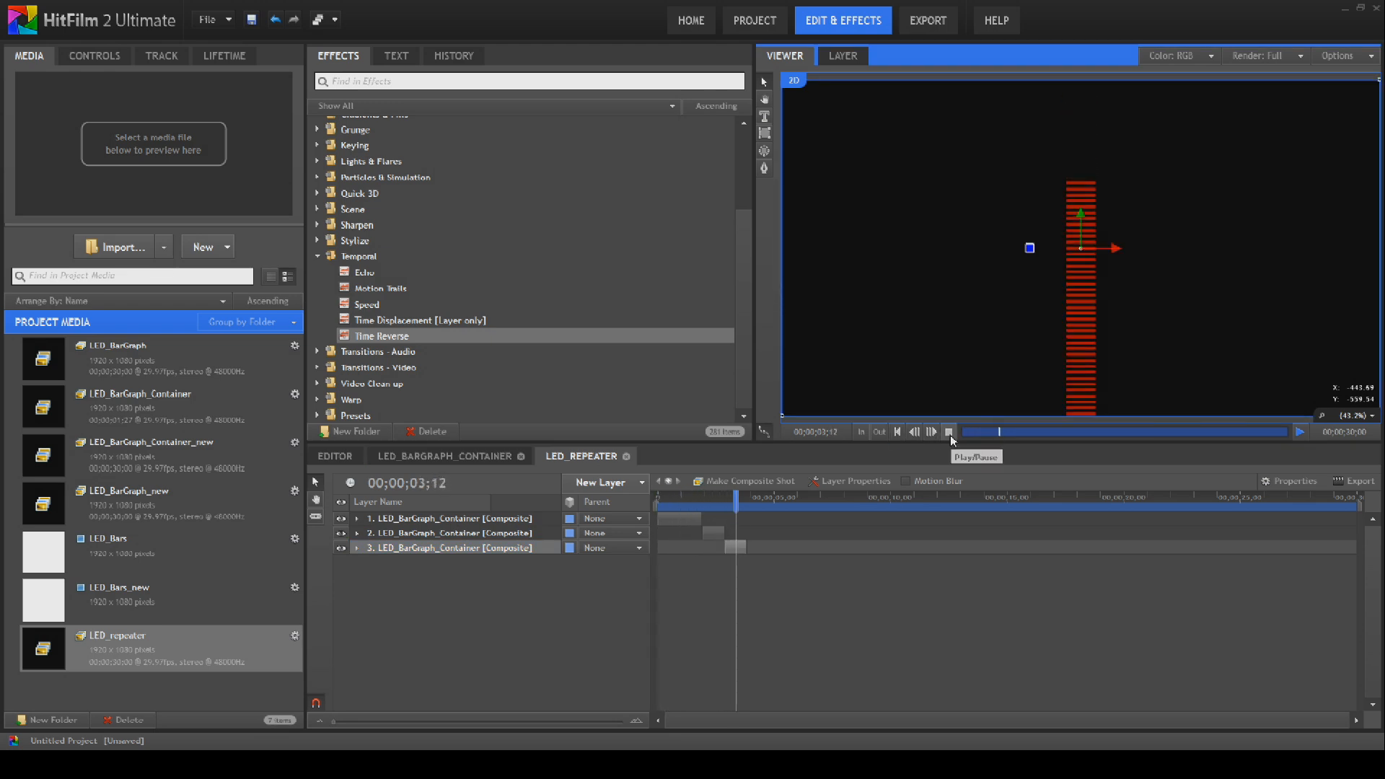
{"action": "left_click", "coordinate": [949, 433]}
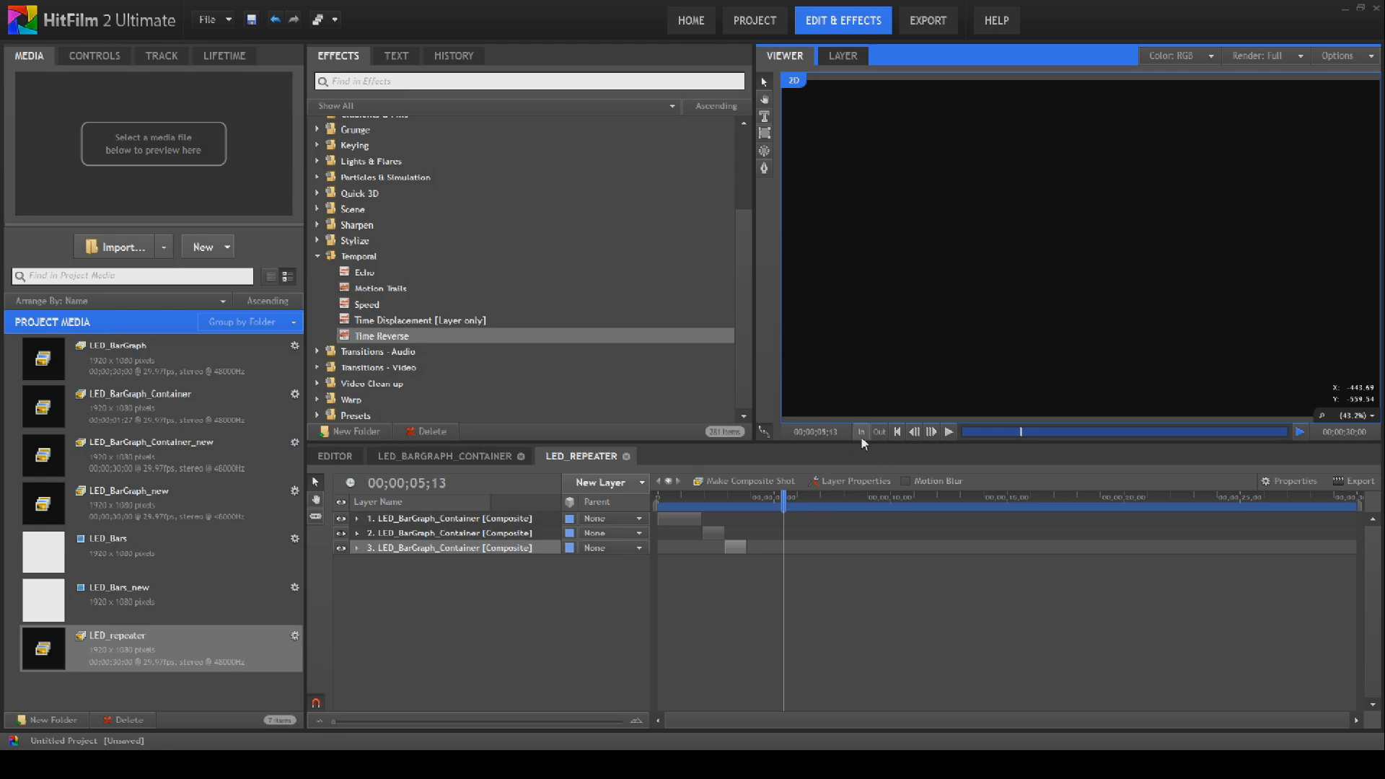
{"action": "left_click", "coordinate": [897, 431]}
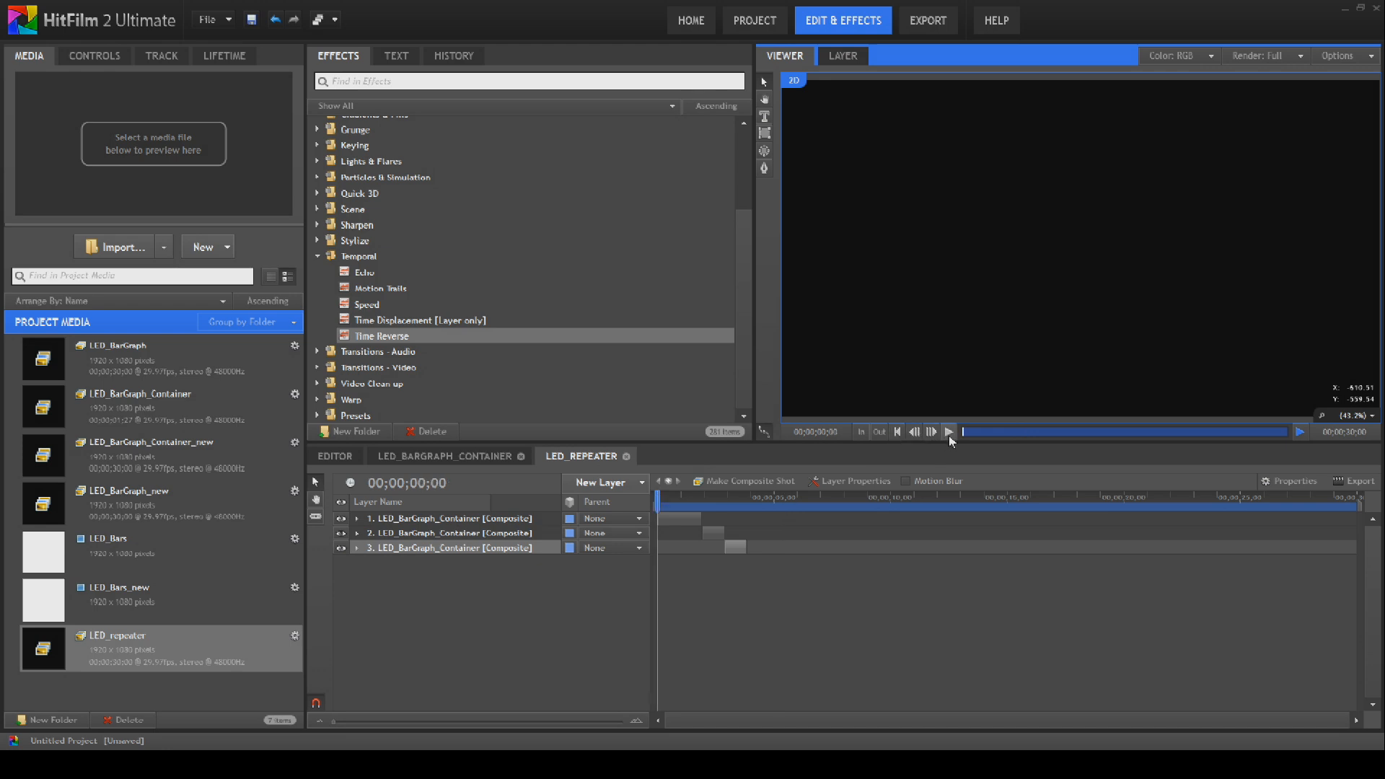